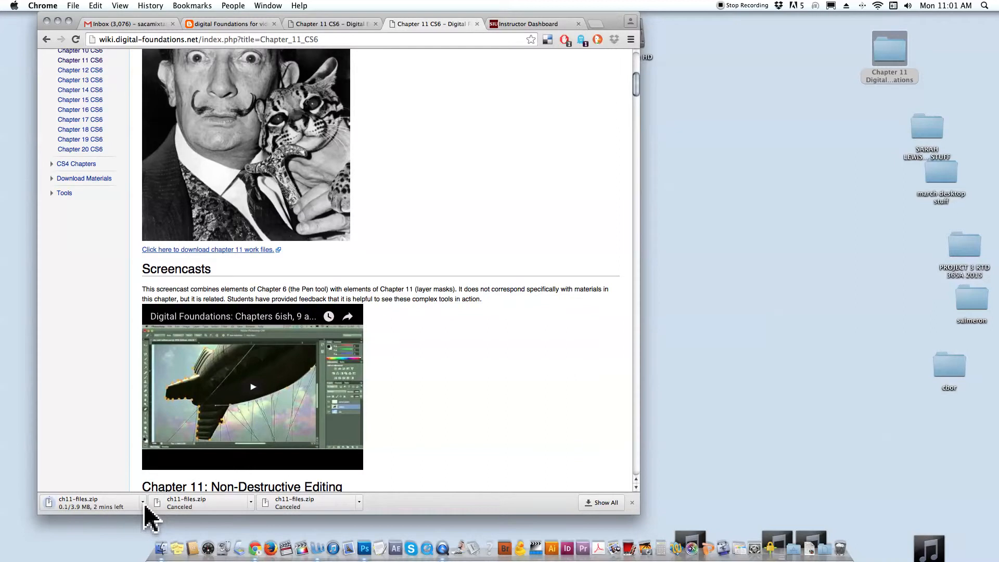
Cancel the running download of ch11-files.zip and hide the browser.
click(142, 503)
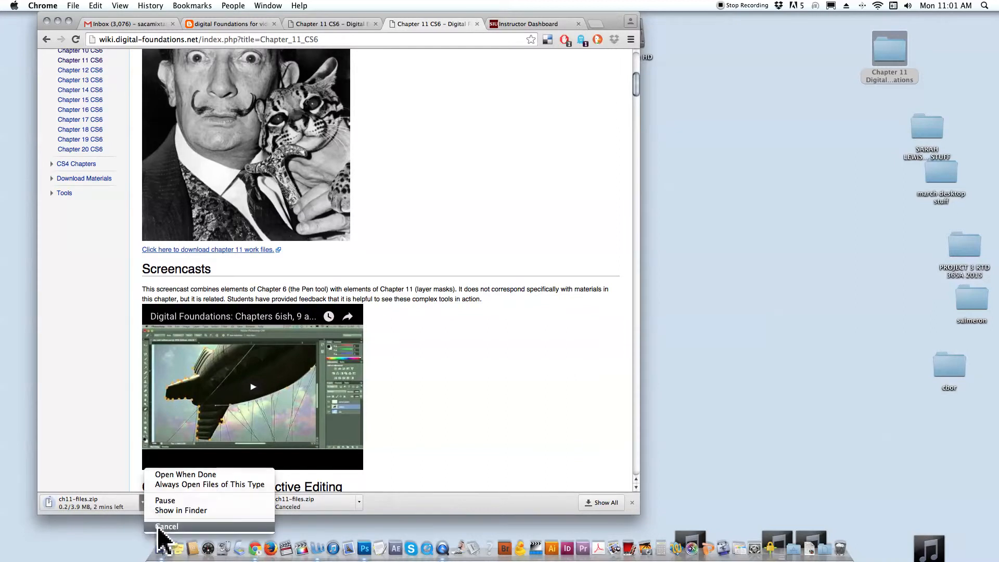
click(158, 526)
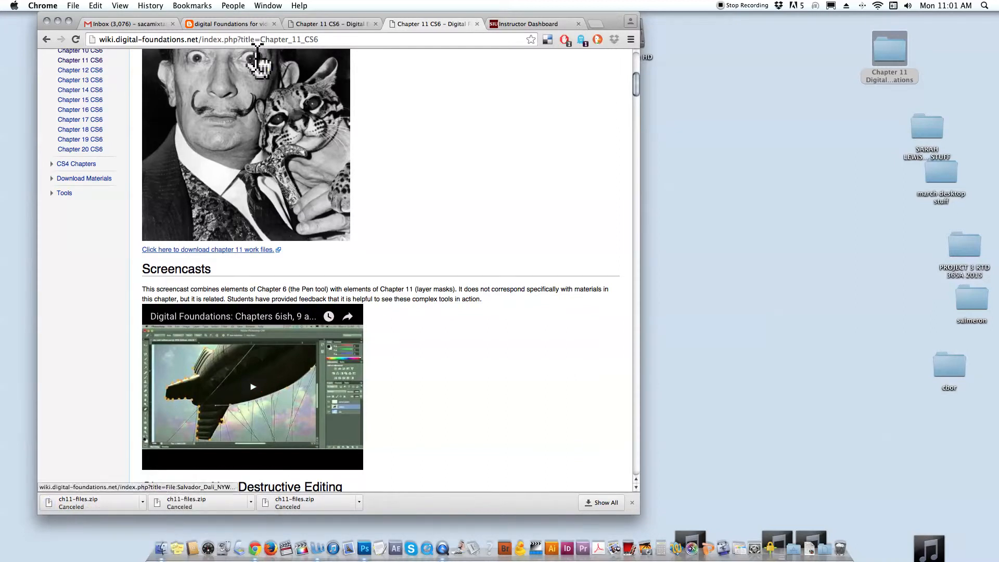
scroll(307, 136, up, 5)
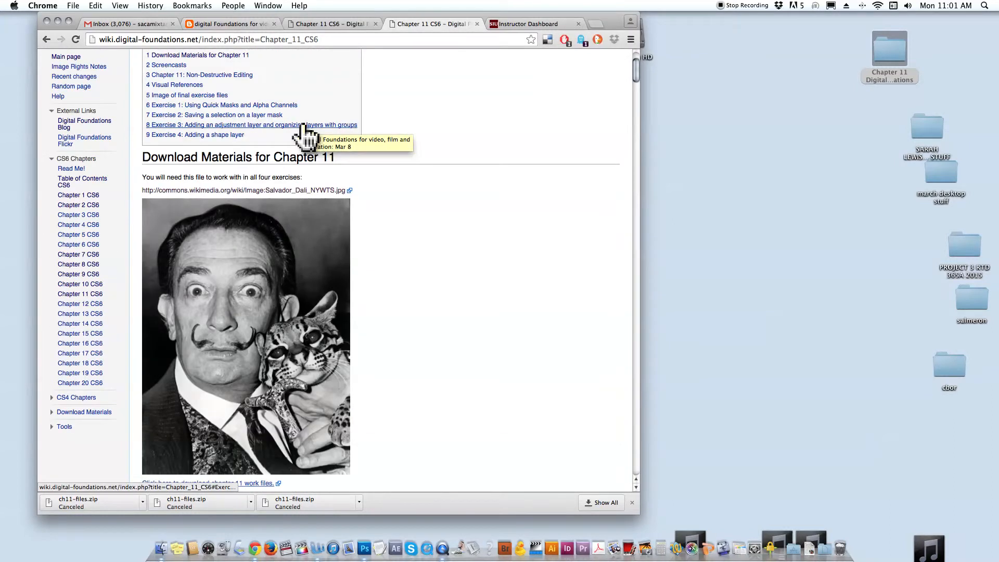
key(super+h)
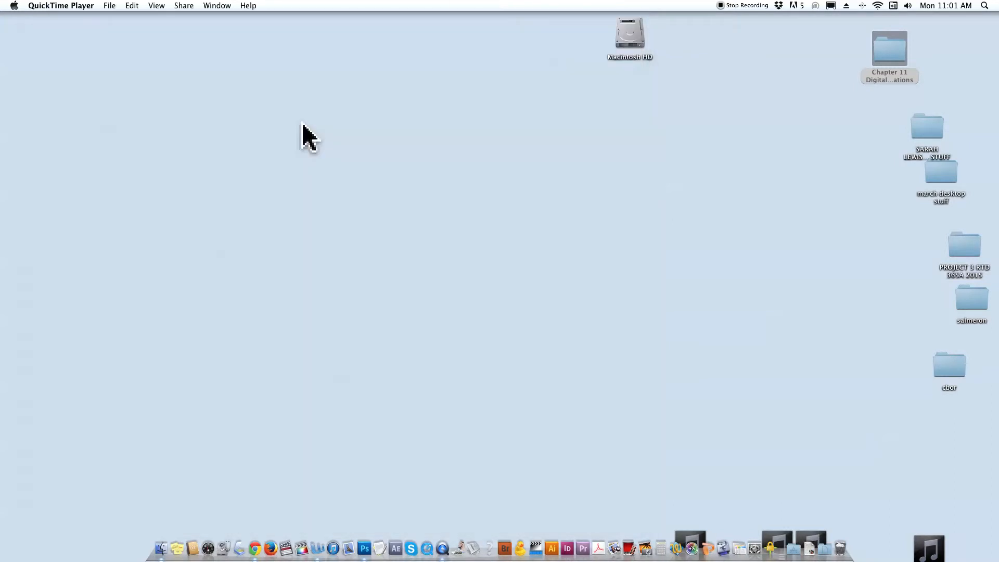
Switch to Photoshop, start opening a file, and expand the ch11-files folder in the Chapter 11 Digital Foundations folder, shrinking the dialog.
click(364, 549)
click(83, 6)
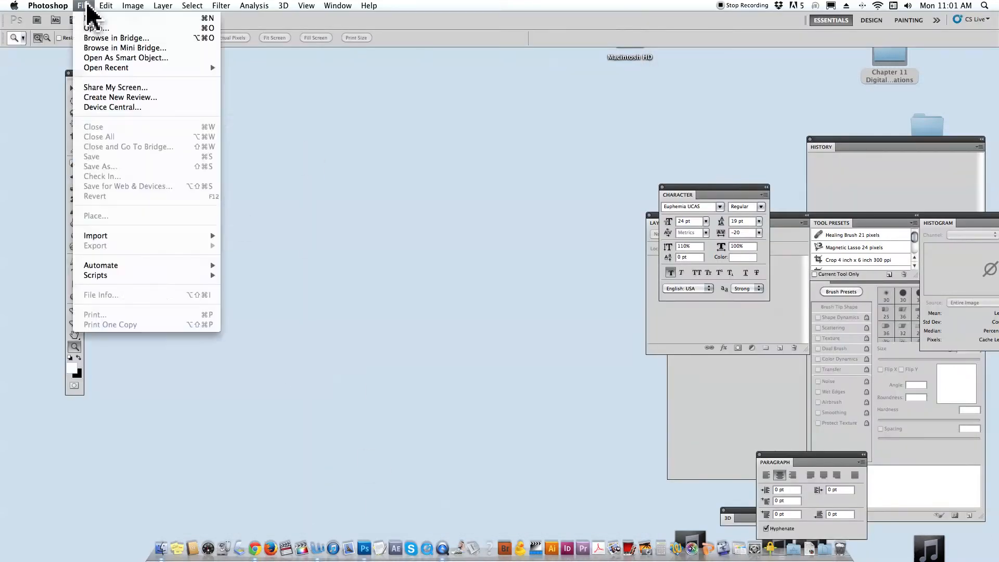
click(93, 30)
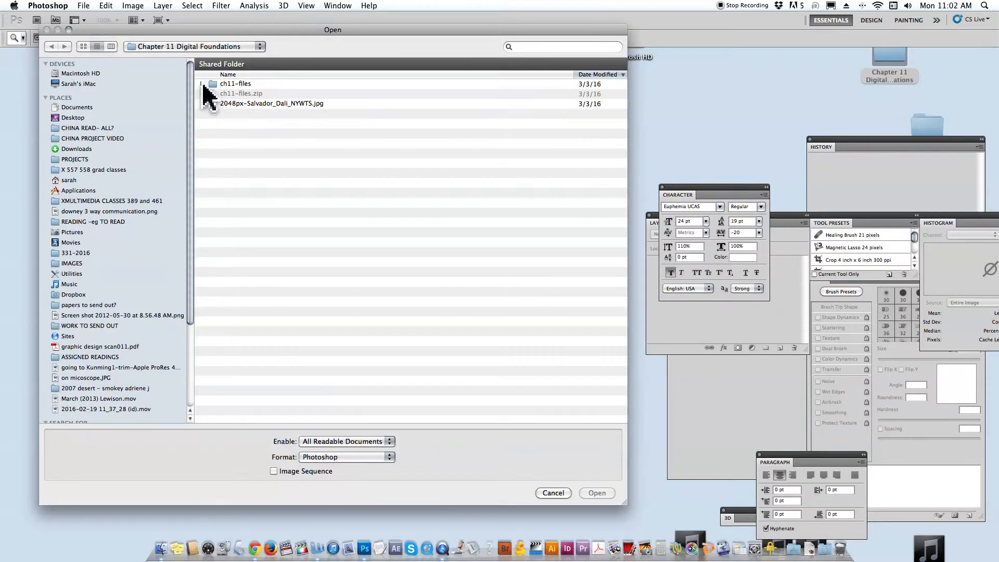
click(202, 84)
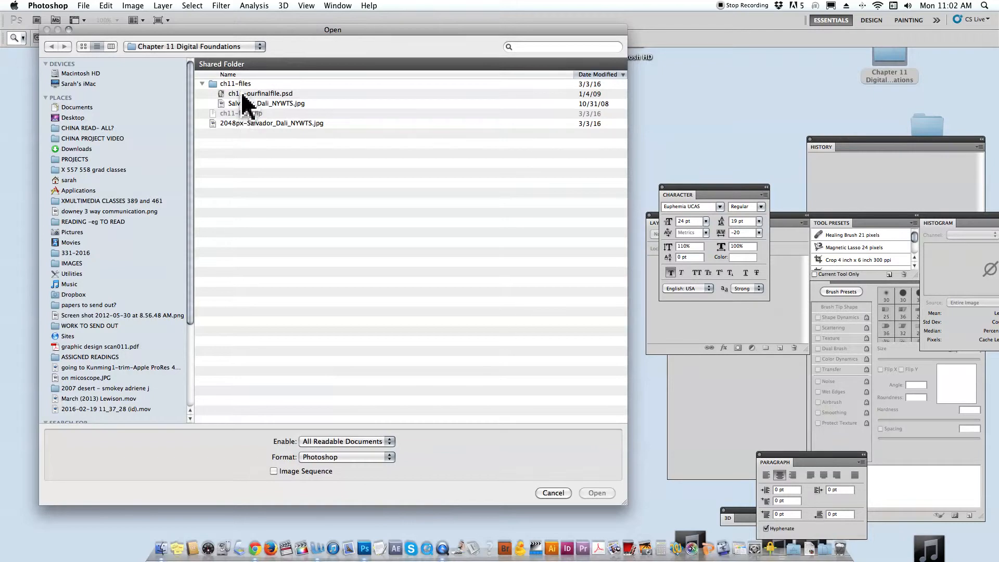
click(247, 124)
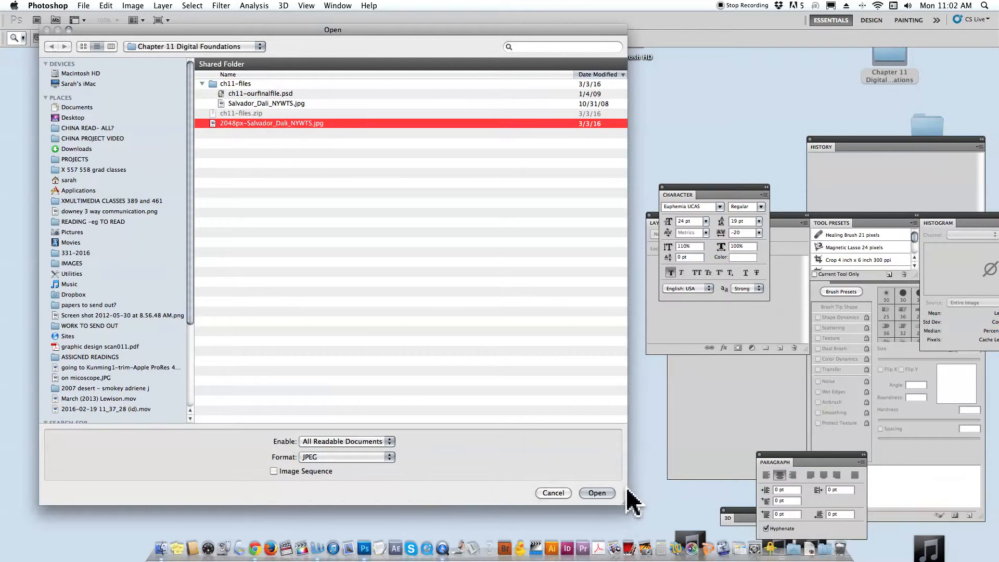
drag(627, 503, 577, 314)
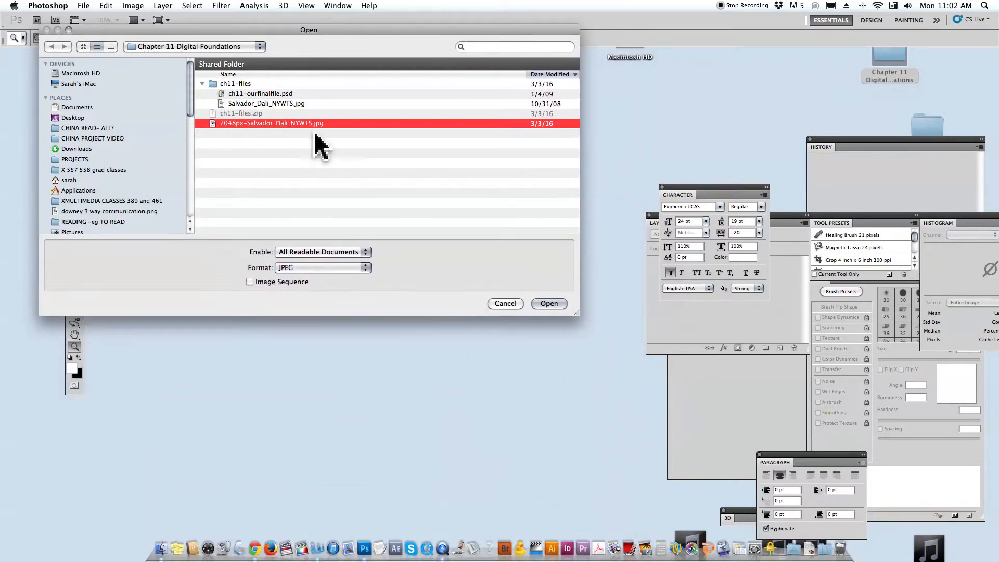
Preview ch11-ourfinalfile.psd from the ch11-files folder without opening it, then close the preview.
click(249, 93)
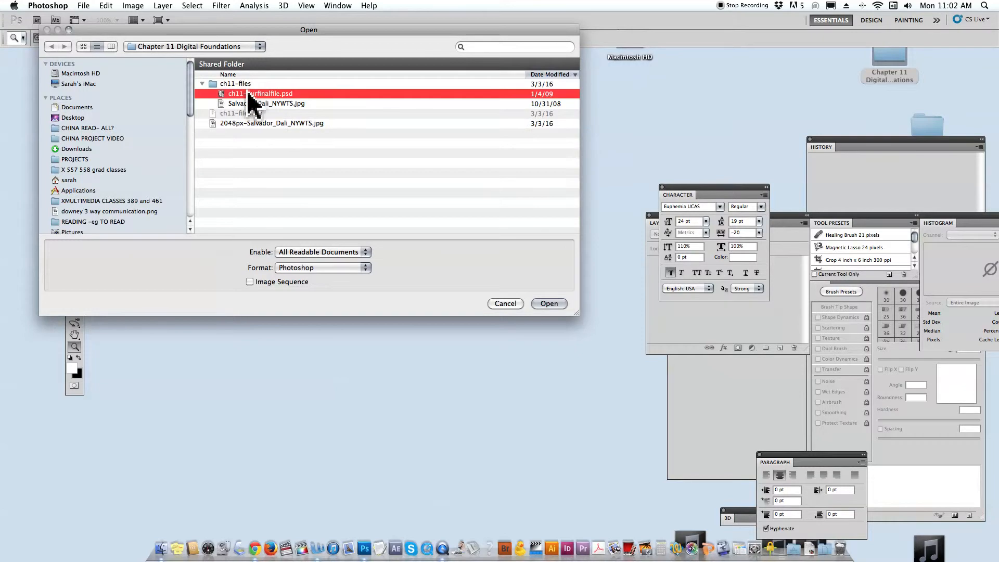
key(space)
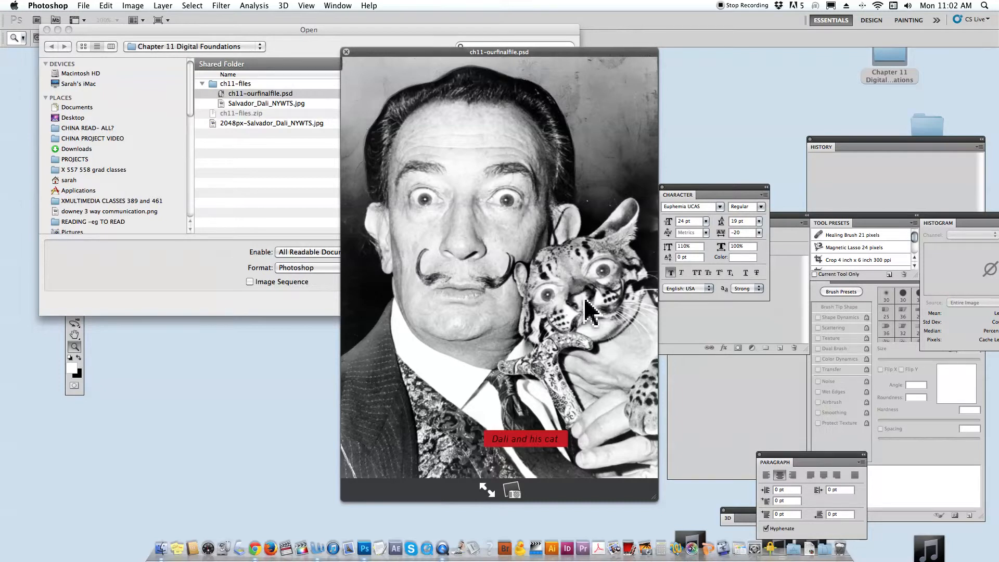
key(space)
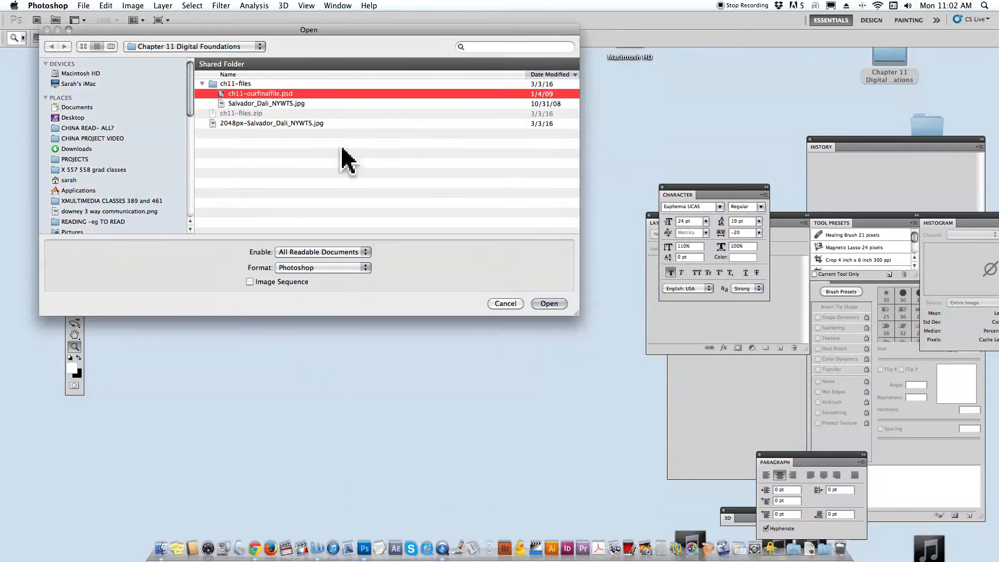
Open Salvador_Dali_NYWTS.jpg from the ch11-files folder.
click(293, 124)
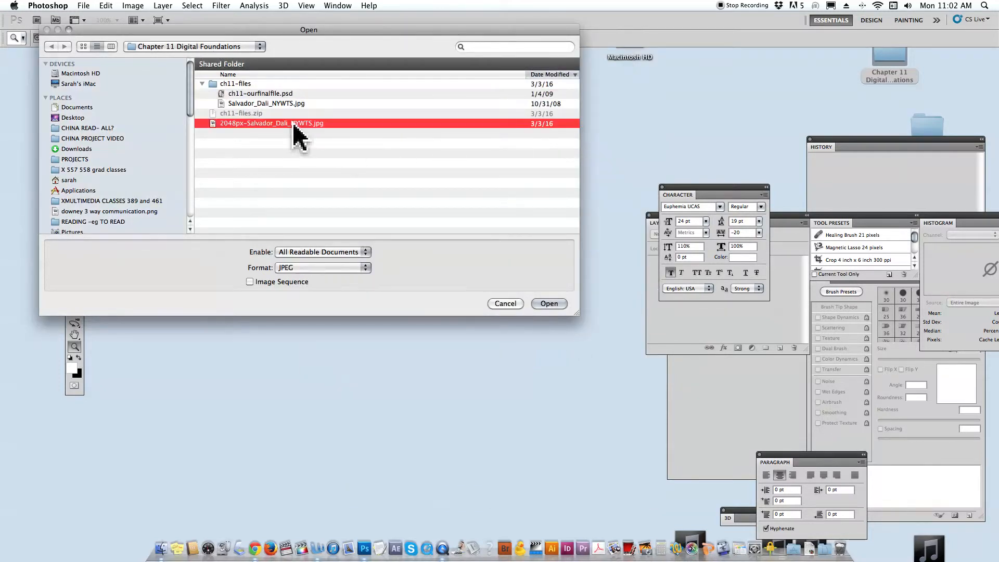
click(271, 104)
click(542, 307)
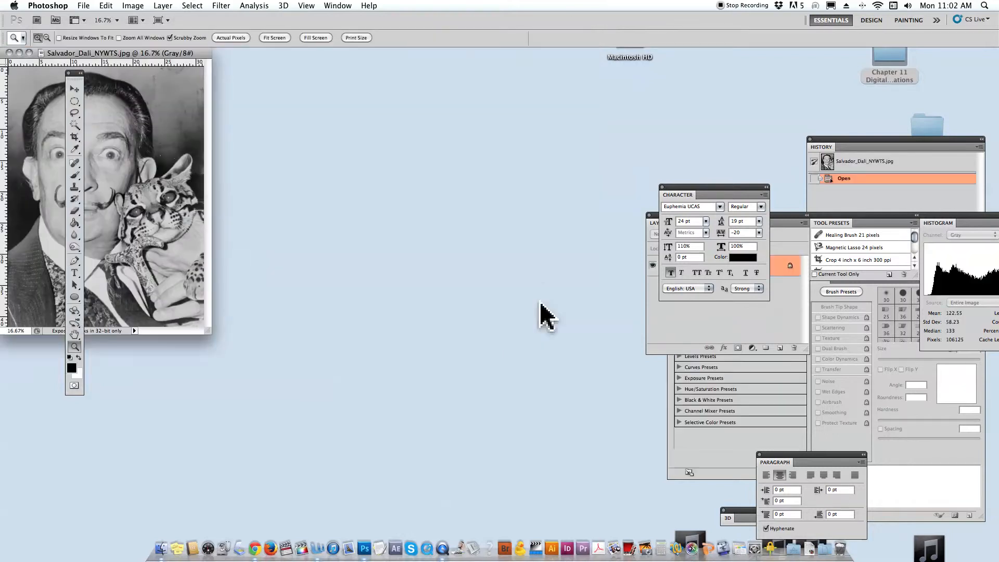
Place the portrait's window clear of the tools palette, zoom the image to 25%, and enlarge the window around it.
drag(136, 54, 258, 61)
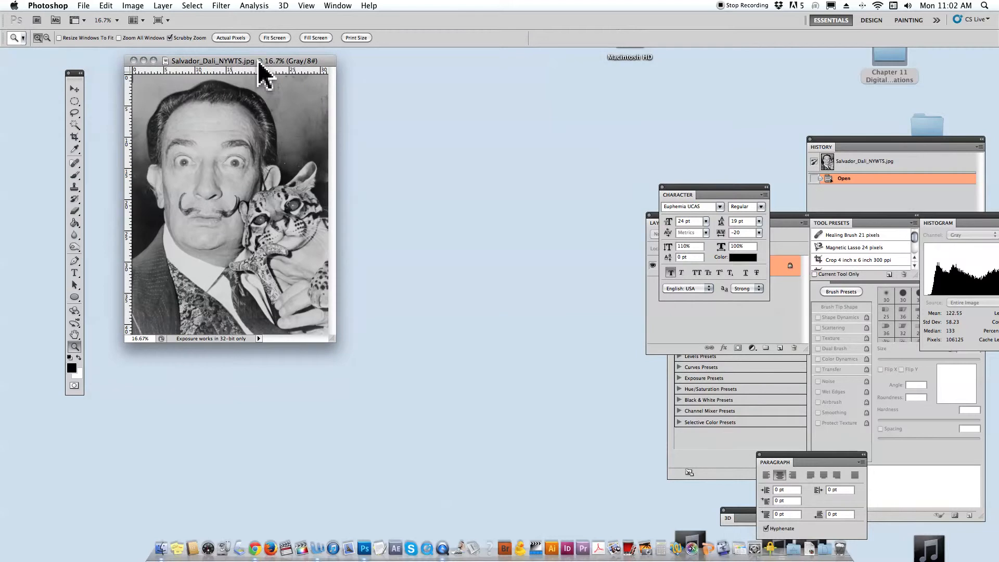
click(137, 6)
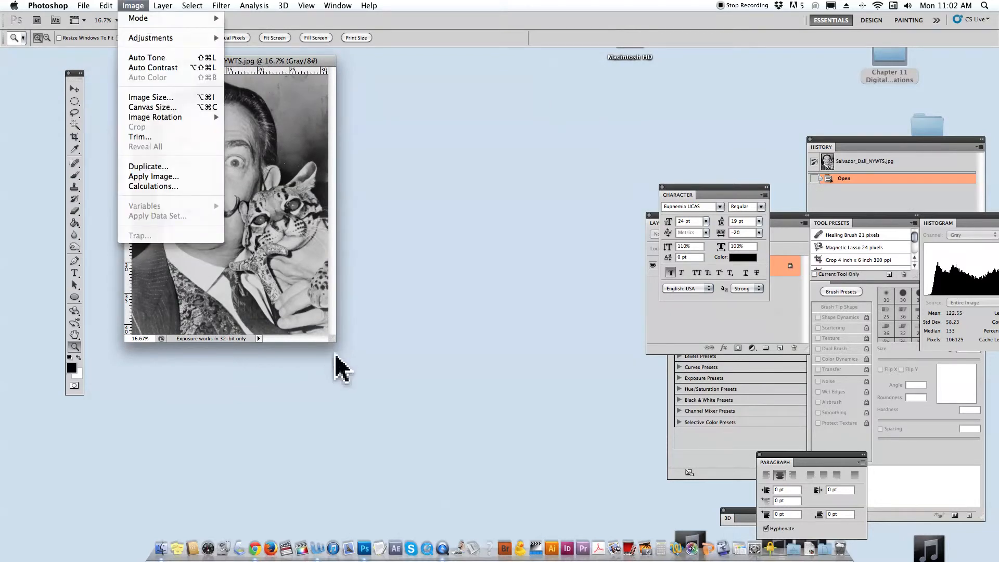
click(336, 349)
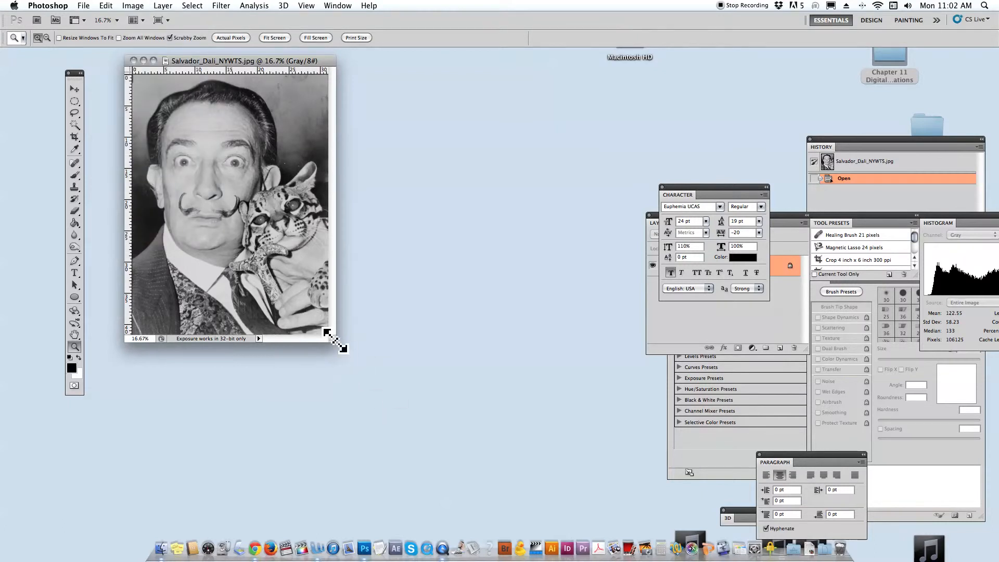
drag(224, 61, 207, 65)
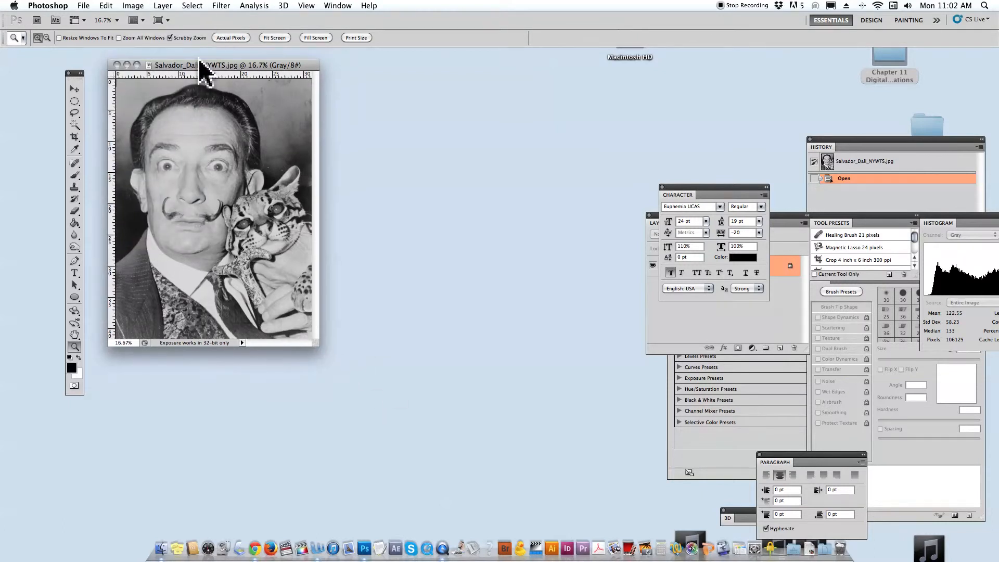
click(175, 271)
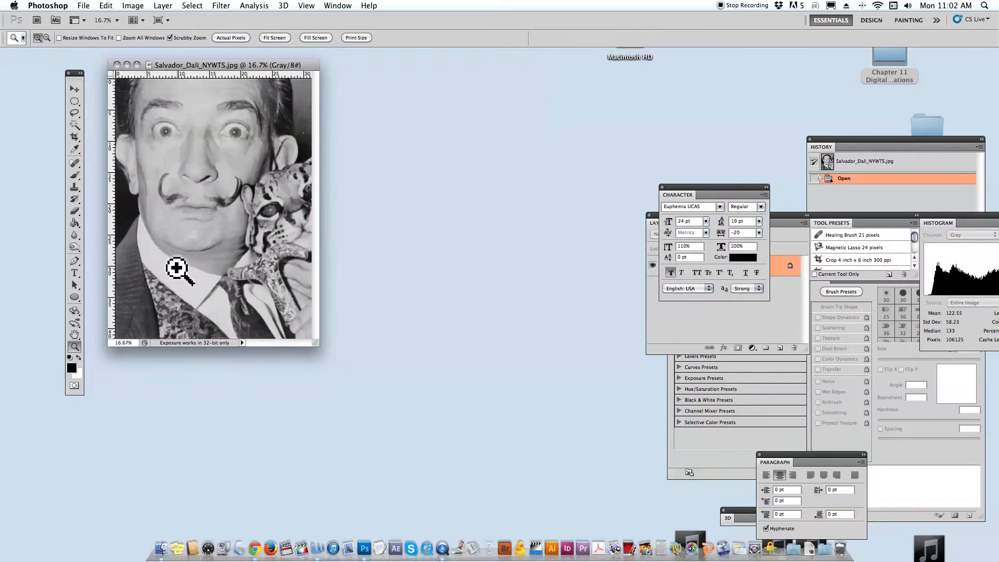
drag(315, 344, 467, 461)
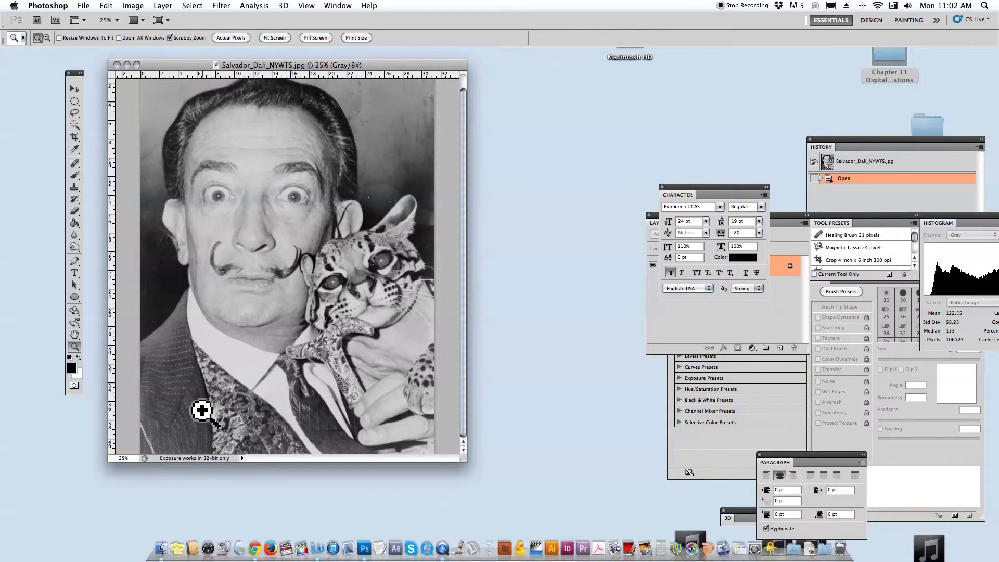
drag(176, 63, 157, 63)
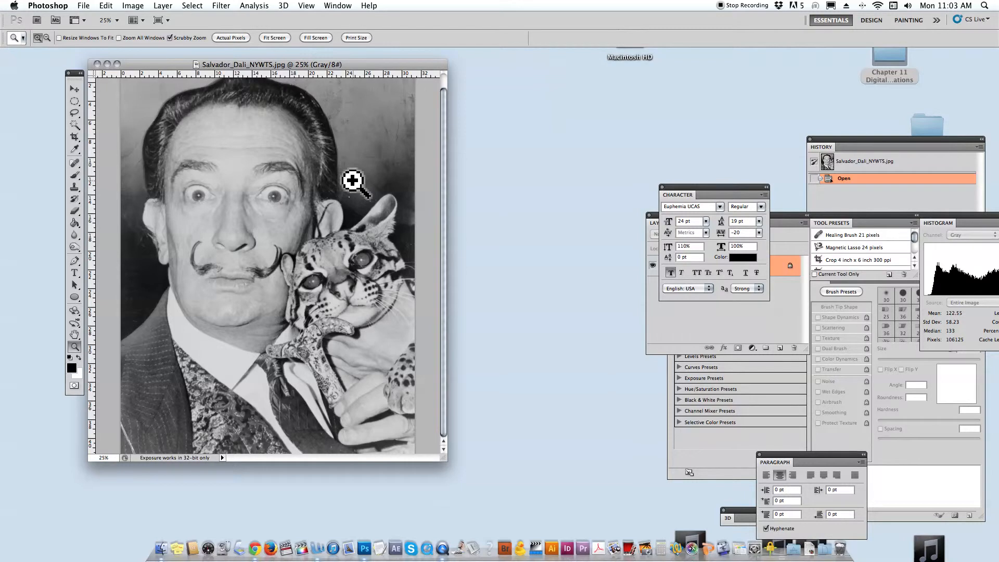
Change the portrait's image size to a resolution of 220 pixels/inch, with Resample Image and Constrain Proportions on.
click(129, 5)
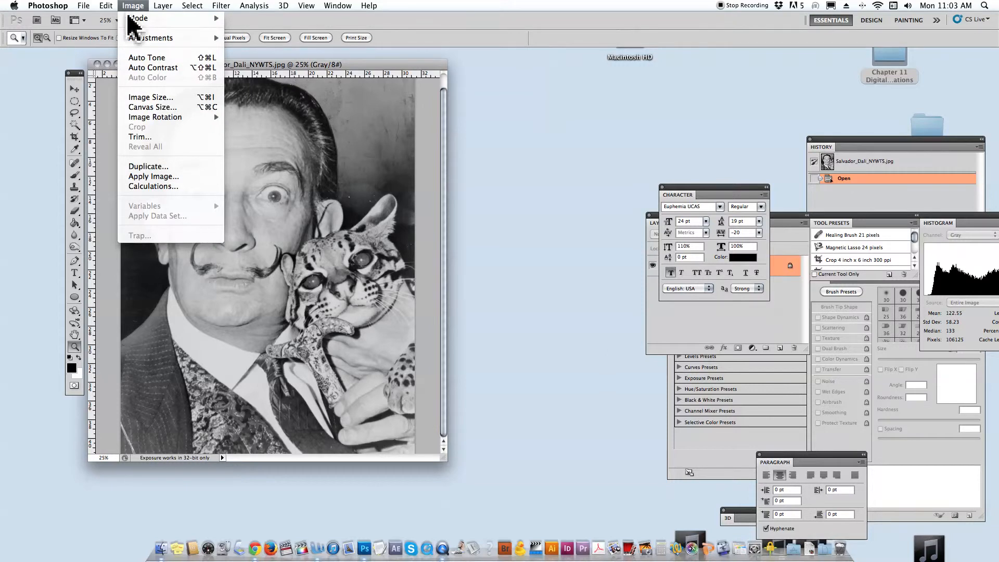
click(166, 99)
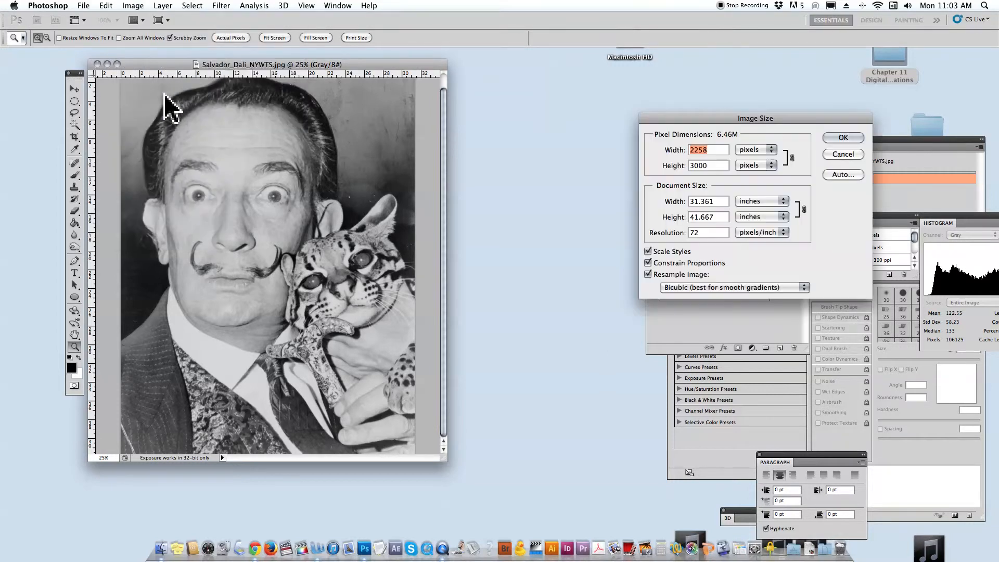
drag(762, 117, 284, 91)
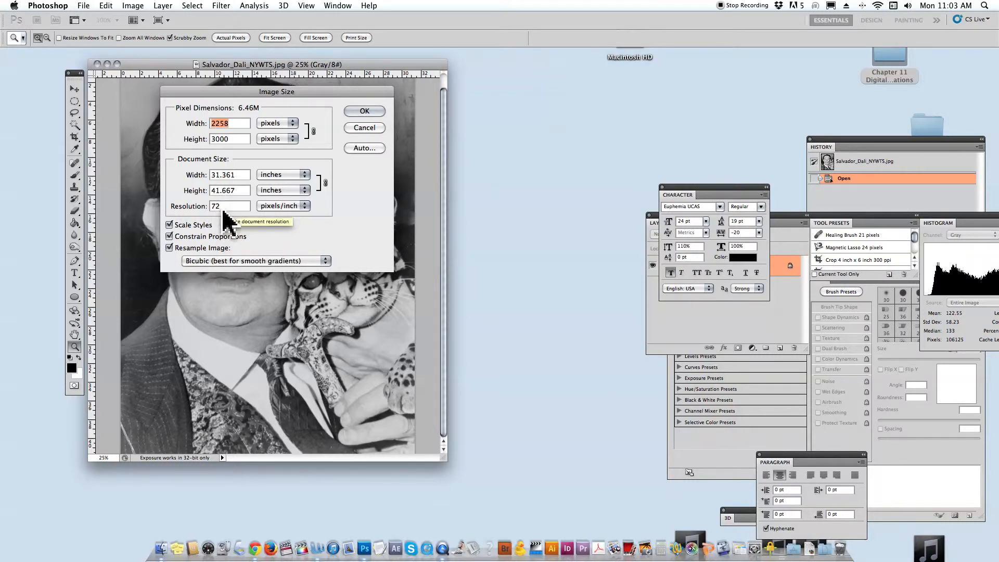
drag(226, 205, 213, 207)
text(200)
key(BackSpace)
key(BackSpace)
text(20)
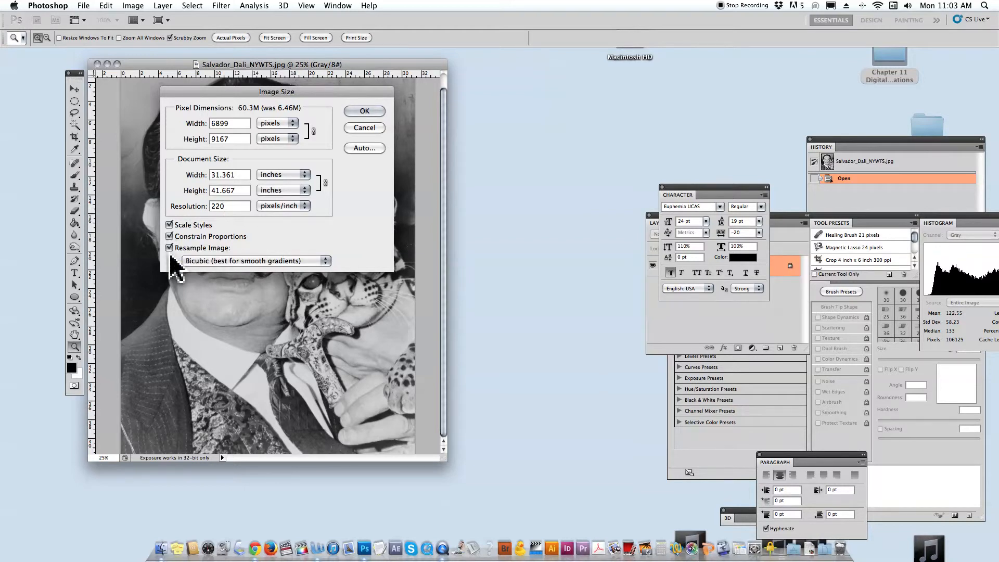
click(375, 111)
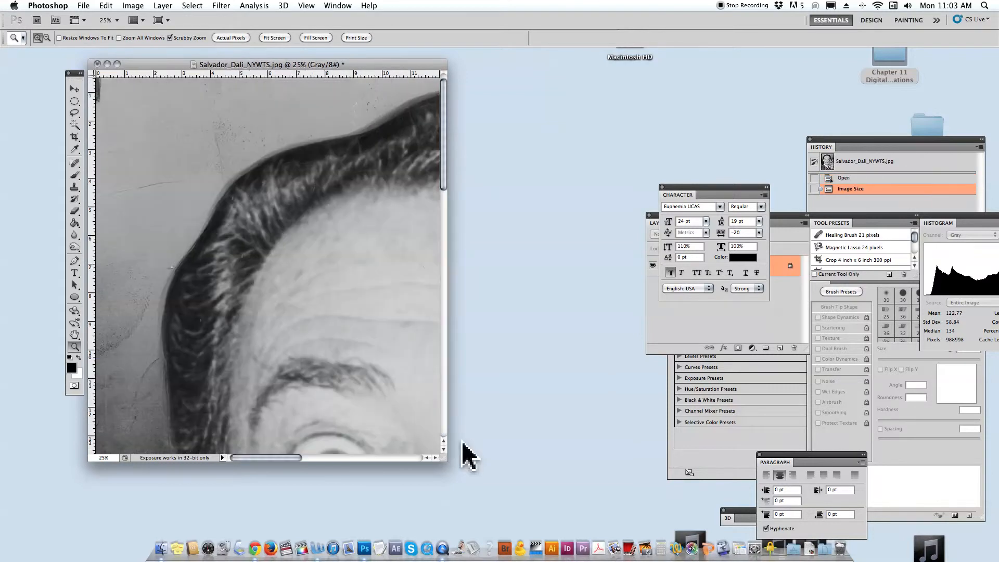
Enlarge the document window and examine the resampled portrait across the face, hair, background and cat.
drag(444, 458, 668, 533)
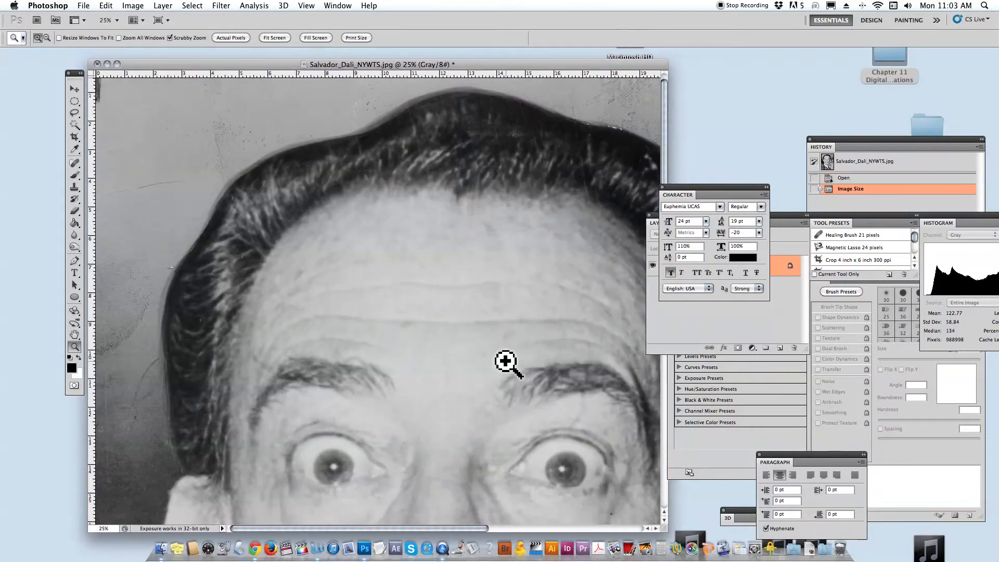
scroll(509, 363, down, 3)
scroll(509, 364, up, 2)
scroll(508, 364, up, 3)
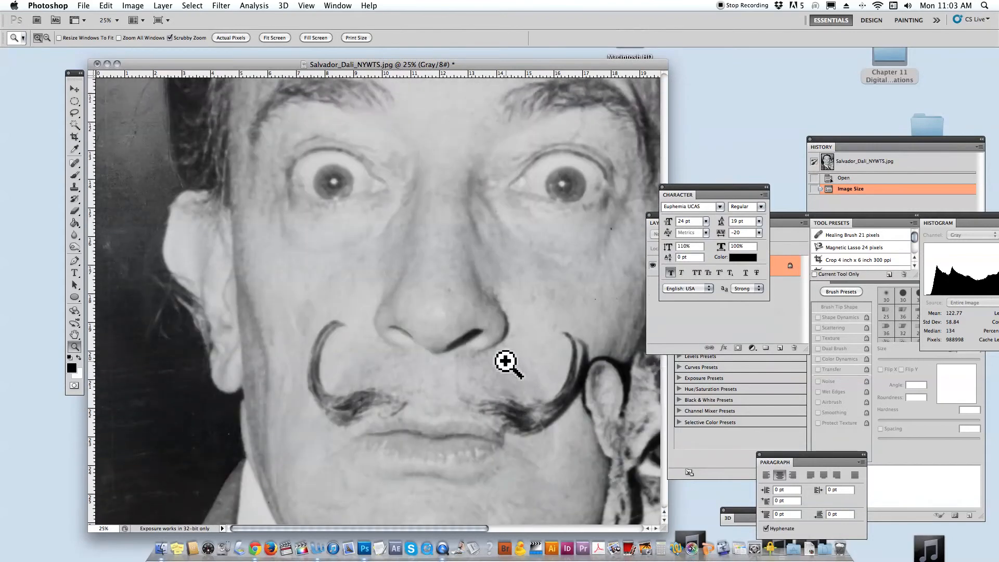
scroll(508, 362, up, 1)
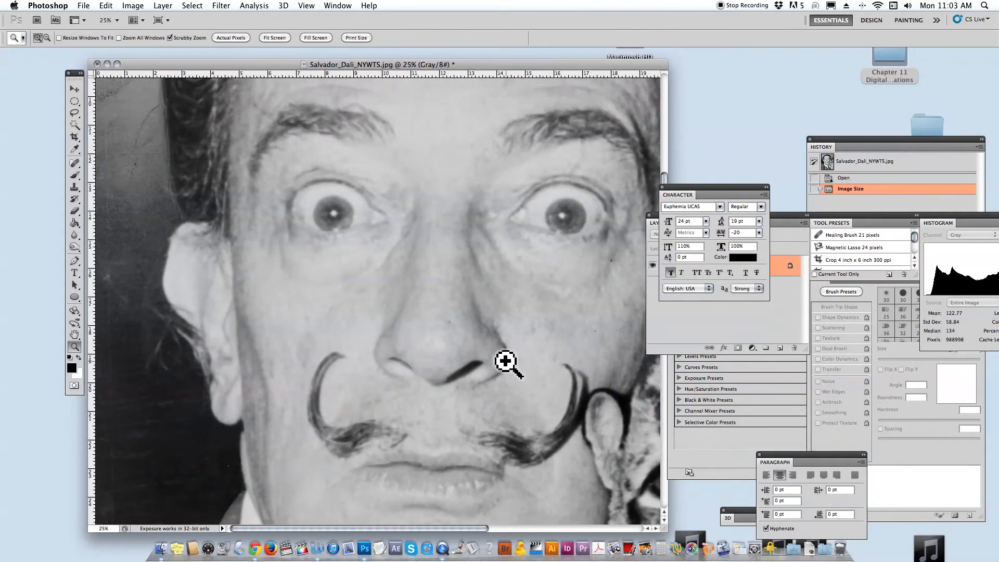
scroll(555, 364, right, 10)
scroll(556, 367, up, 2)
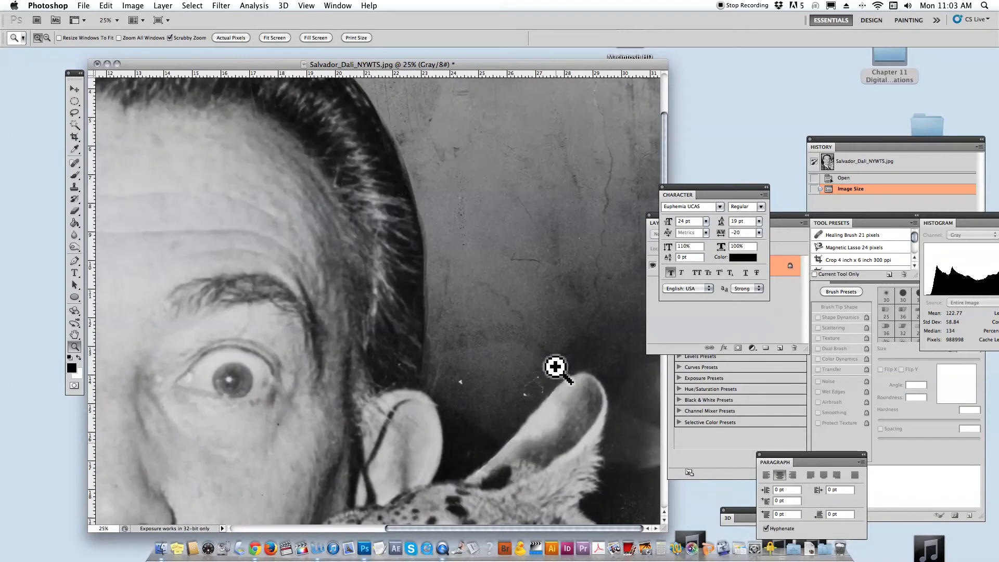
scroll(556, 367, down, 5)
scroll(556, 367, left, 4)
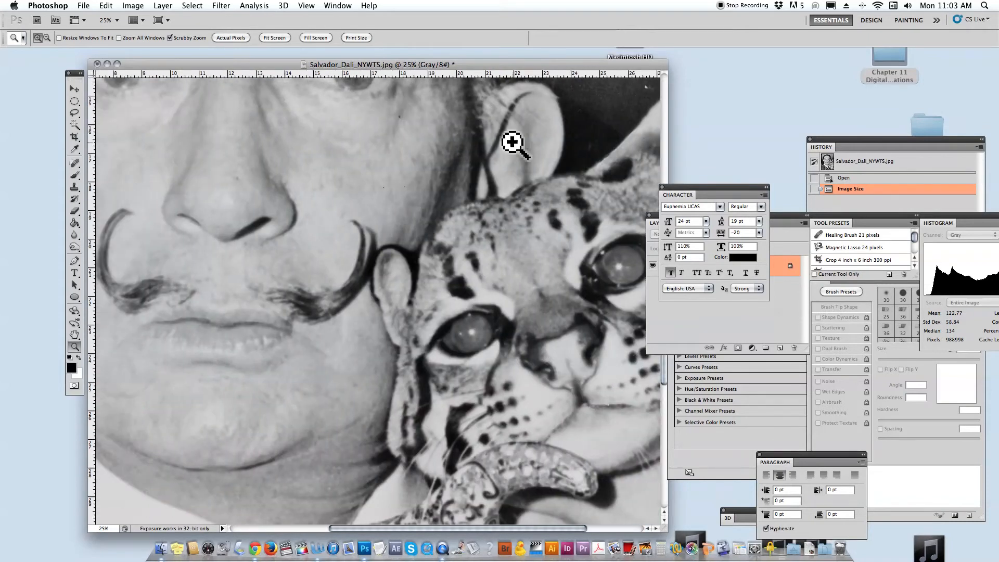
Reposition and widen the document window around the mustache and cat, and move the tools palette off the image.
drag(513, 64, 486, 53)
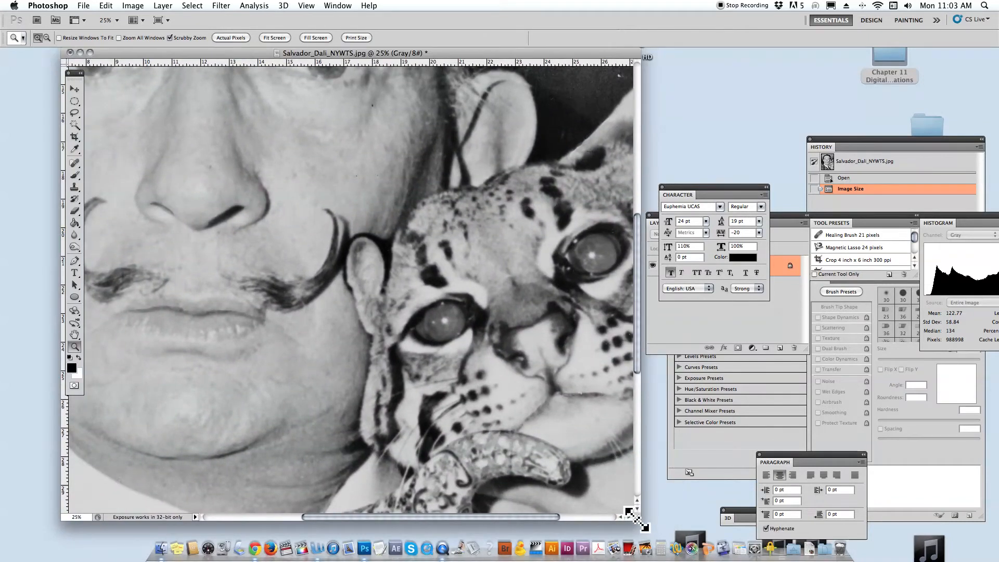
drag(631, 515, 756, 520)
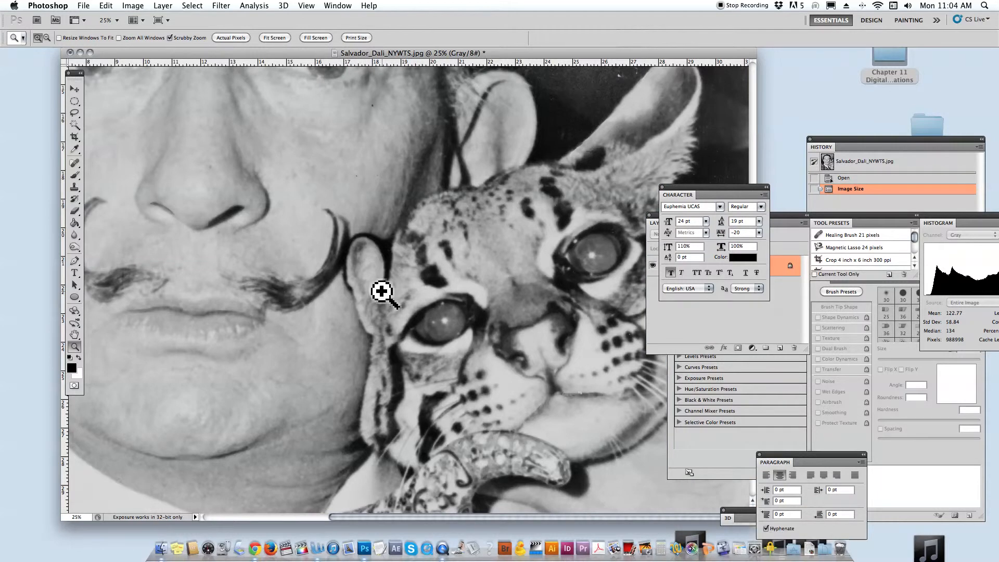
scroll(382, 292, left, 4)
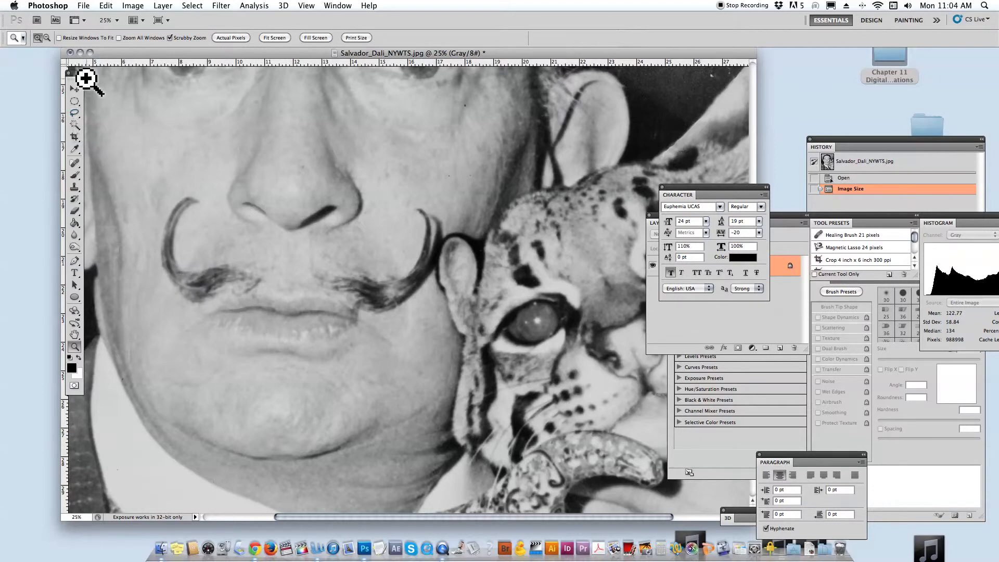
drag(78, 73, 47, 81)
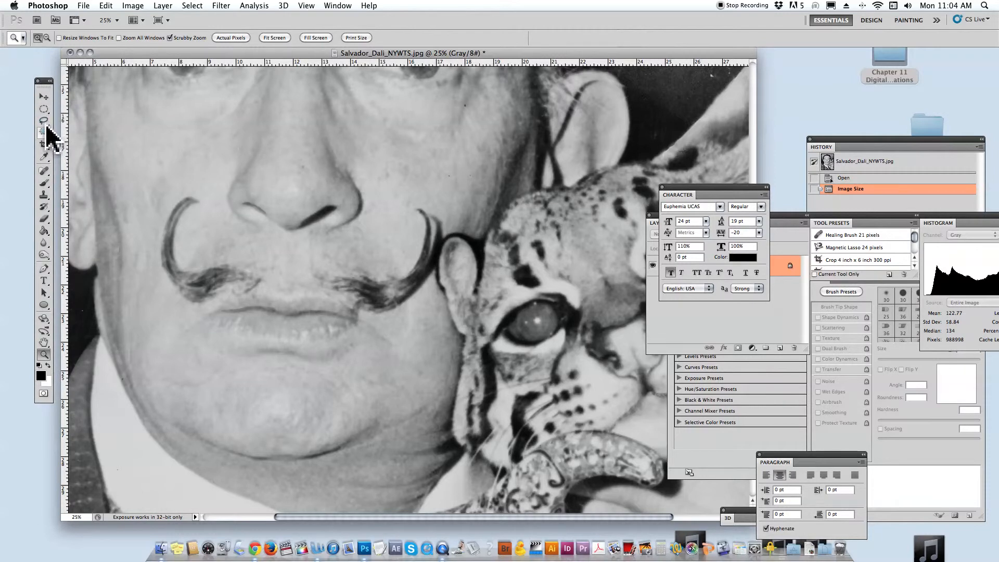
click(46, 130)
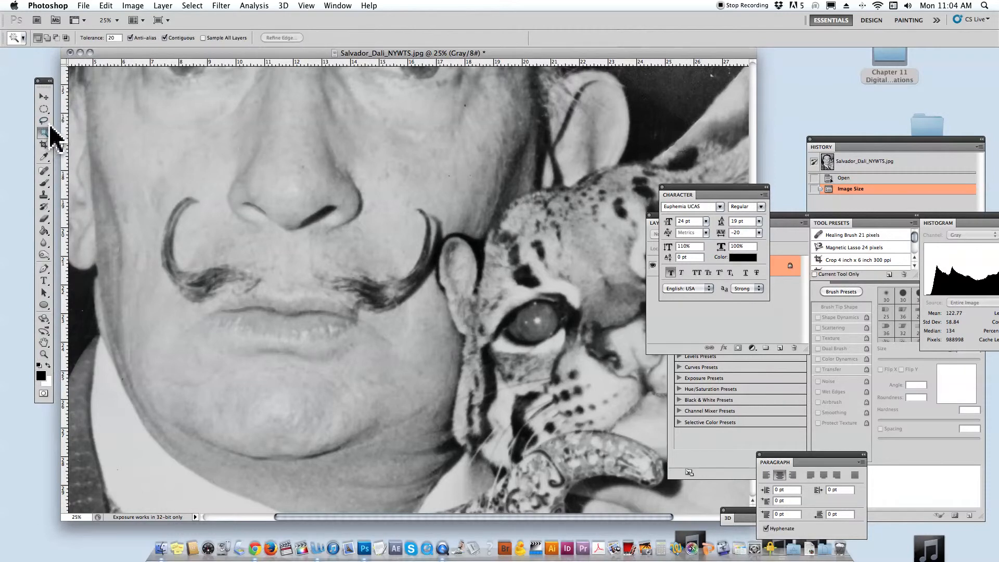
click(47, 123)
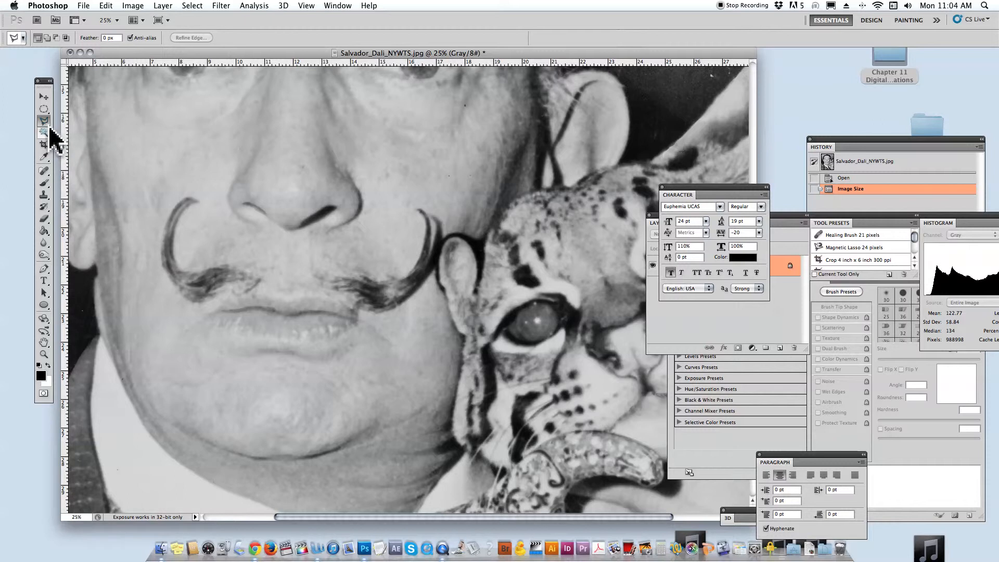
click(46, 132)
click(50, 143)
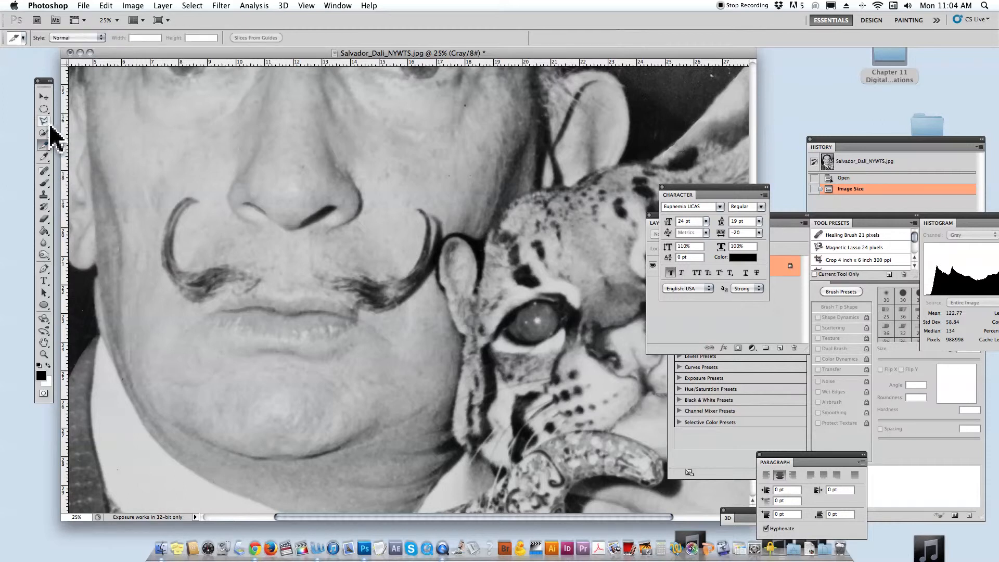
click(49, 124)
alt+click(48, 125)
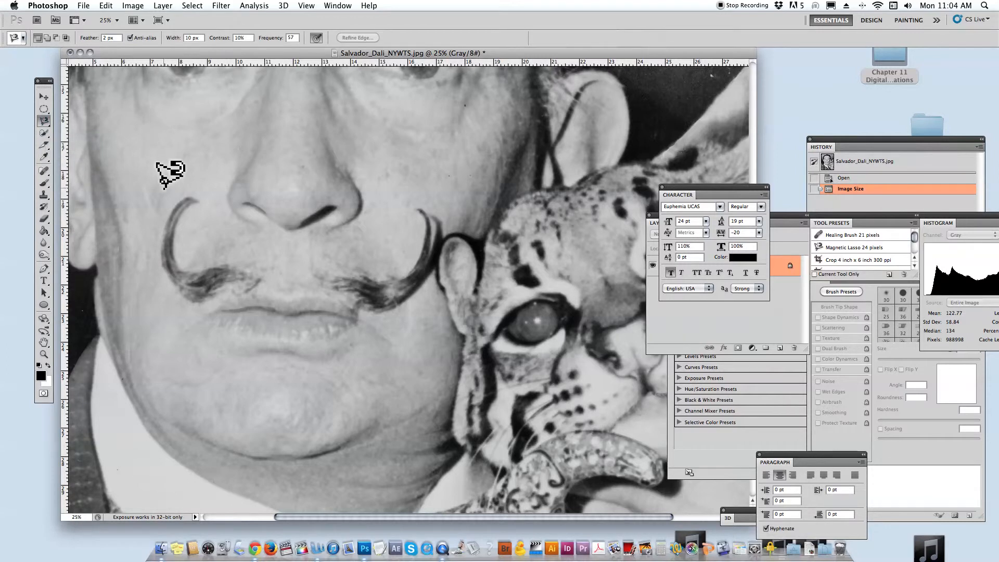
Draw a loose Lasso selection around the left half of the mustache and move the Character panel off the Layers panel.
alt+click(46, 125)
mouse_move(165, 204)
mouse_down()
mouse_move(161, 282)
mouse_move(184, 315)
mouse_move(262, 292)
mouse_move(262, 264)
mouse_move(224, 250)
mouse_move(184, 257)
mouse_move(183, 227)
mouse_move(204, 208)
mouse_move(201, 187)
mouse_move(170, 200)
mouse_up()
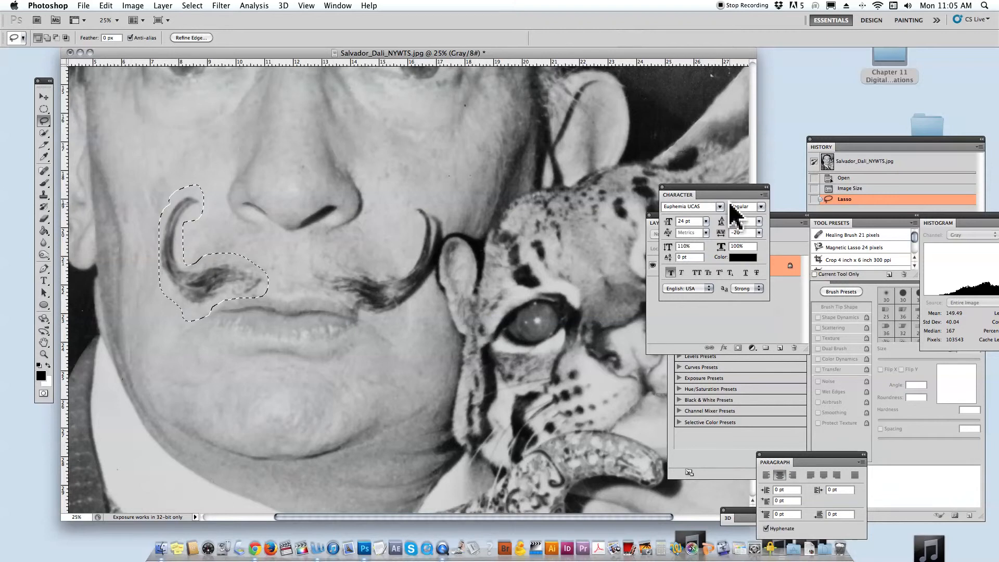
drag(721, 190, 729, 90)
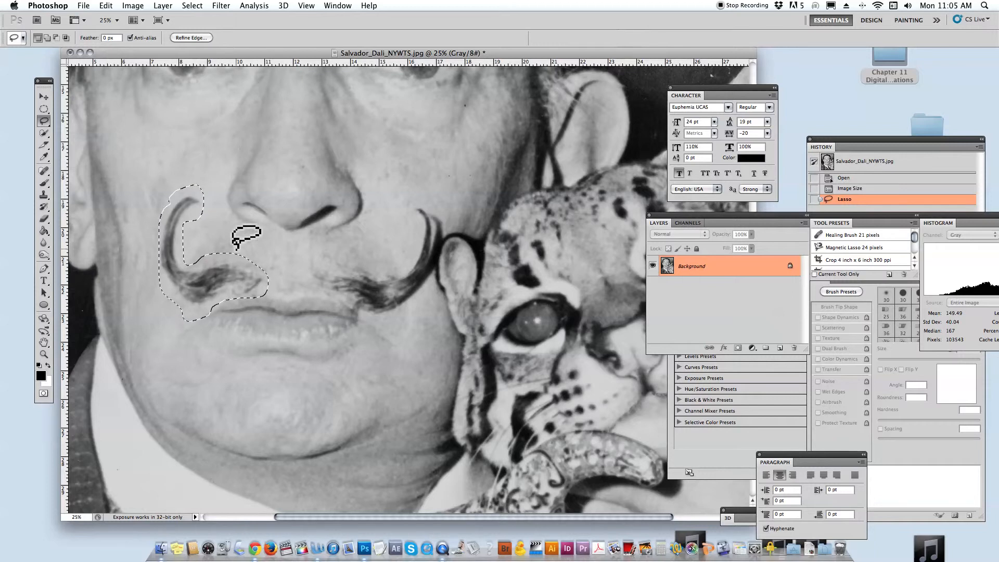
scroll(238, 245, left, 1)
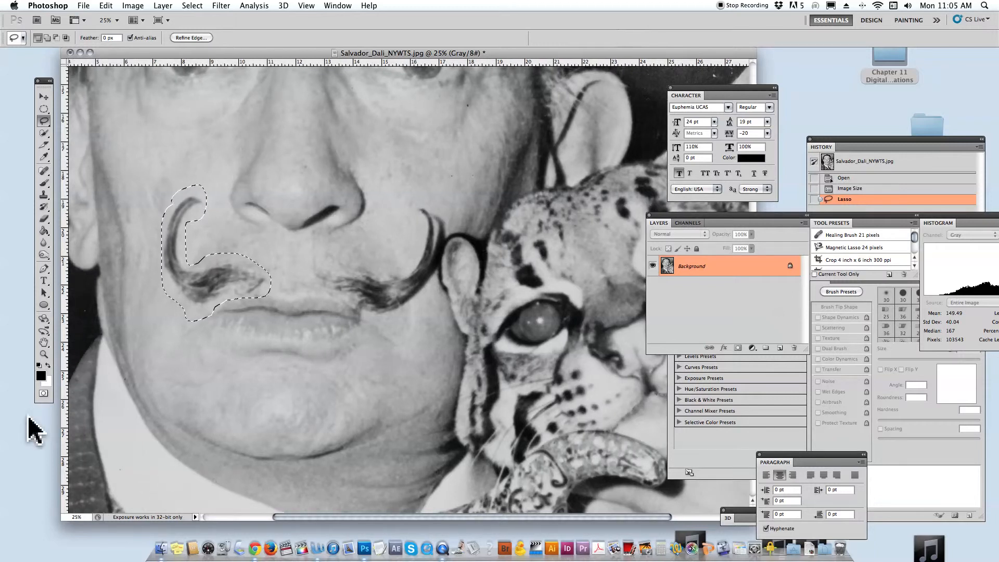
Turn the selection into a Quick Mask and paint black with the 20 px Brush along the inside of the mustache's upper curl.
click(44, 394)
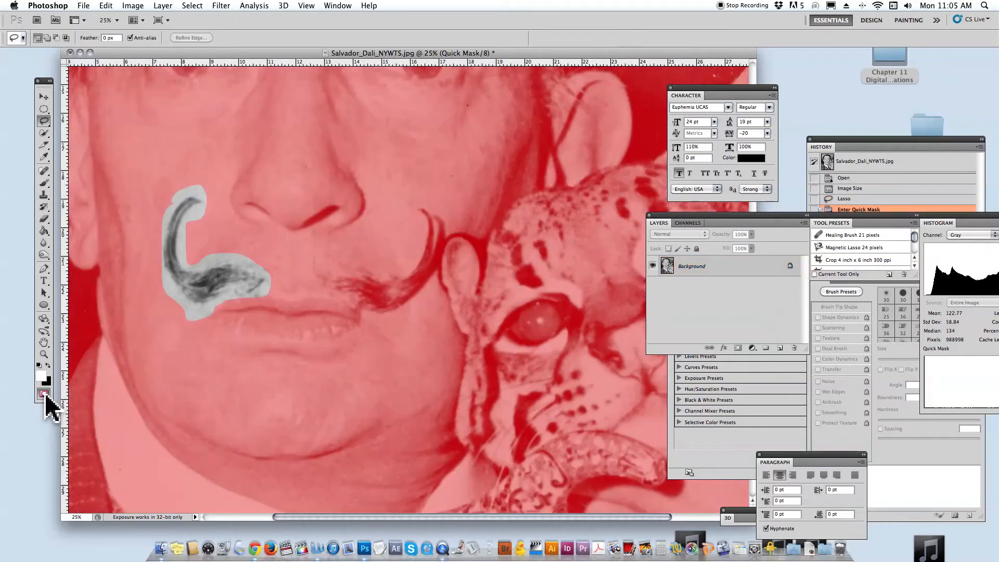
drag(219, 302, 221, 308)
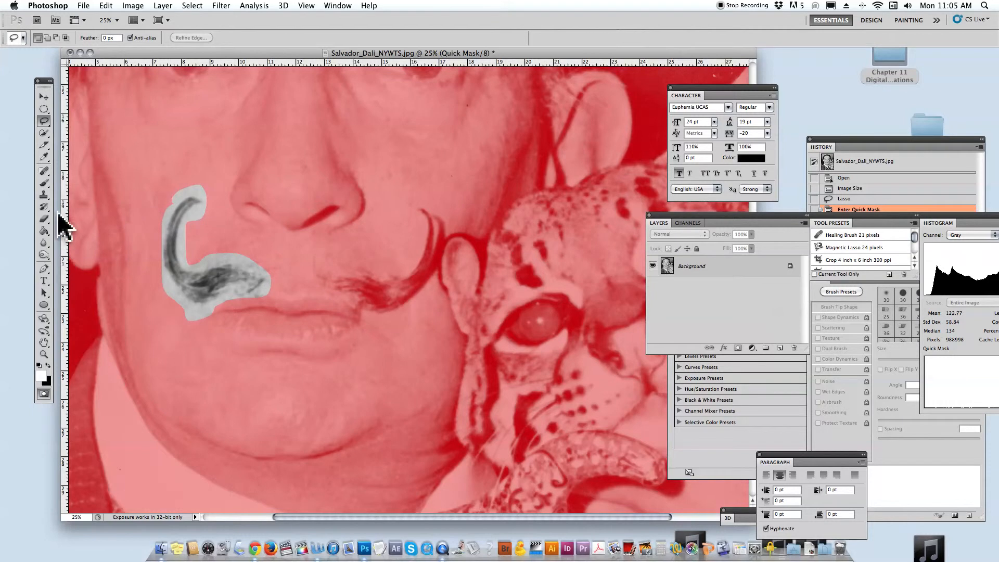
scroll(43, 181, right, 1)
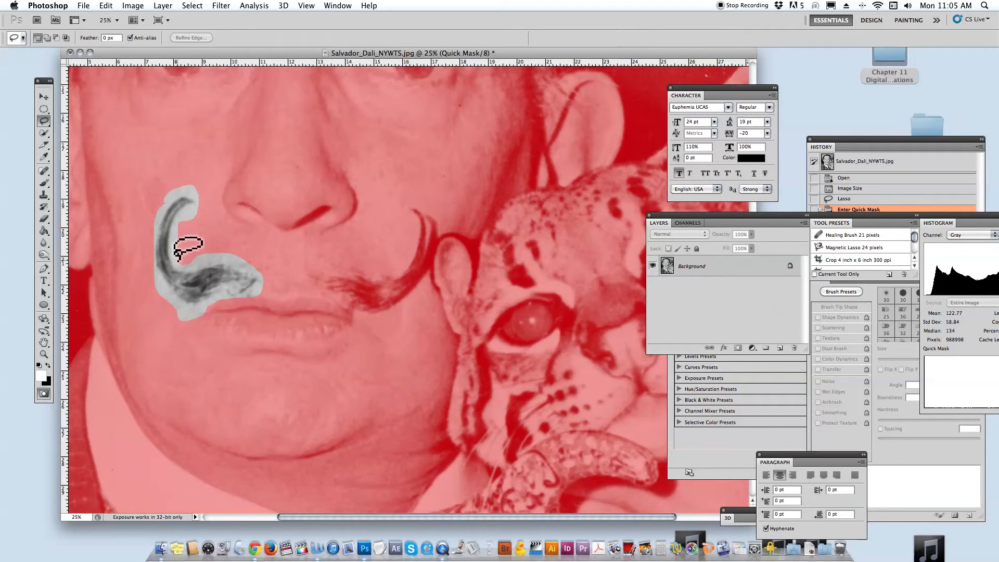
scroll(130, 187, right, 3)
scroll(101, 196, left, 5)
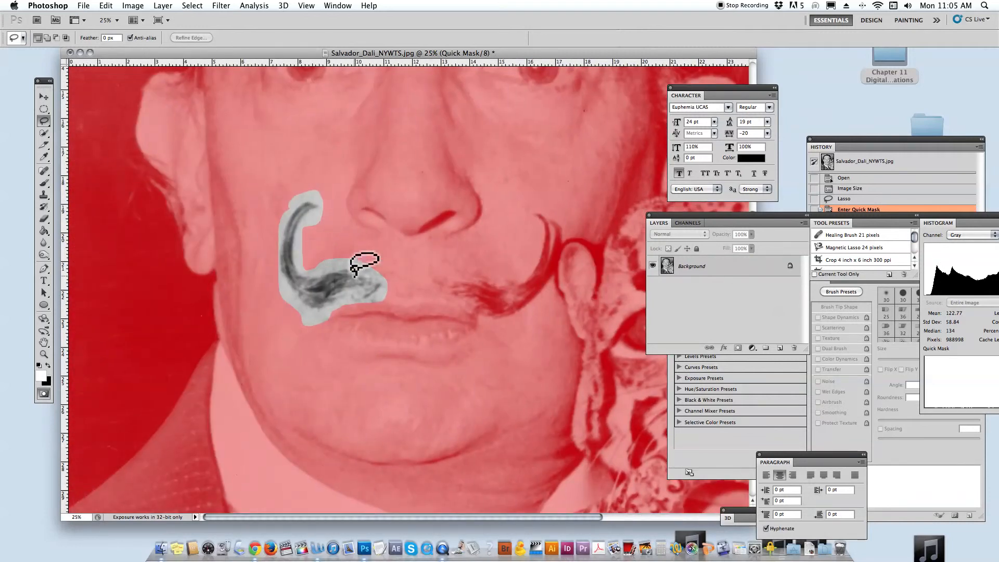
click(43, 185)
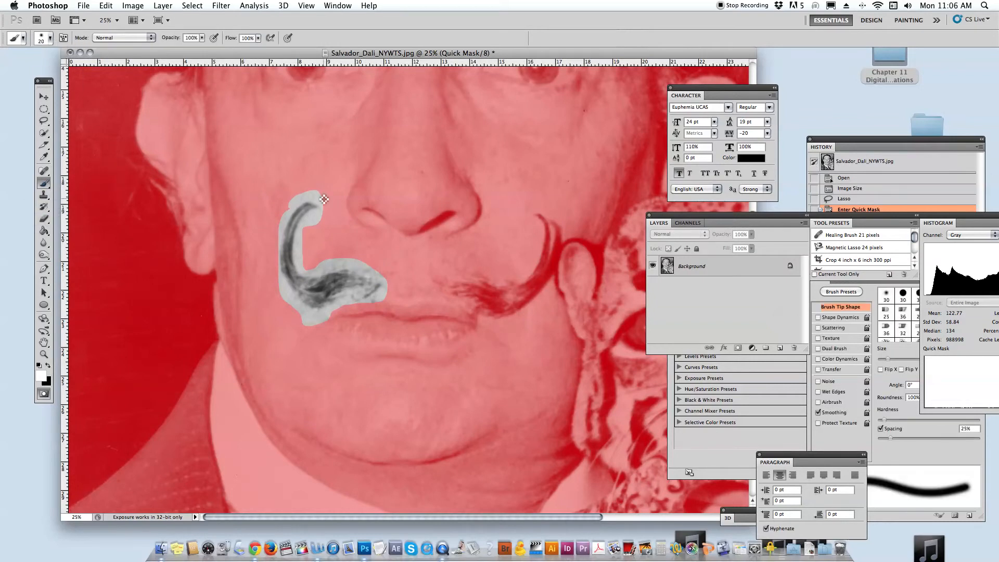
drag(309, 228, 313, 217)
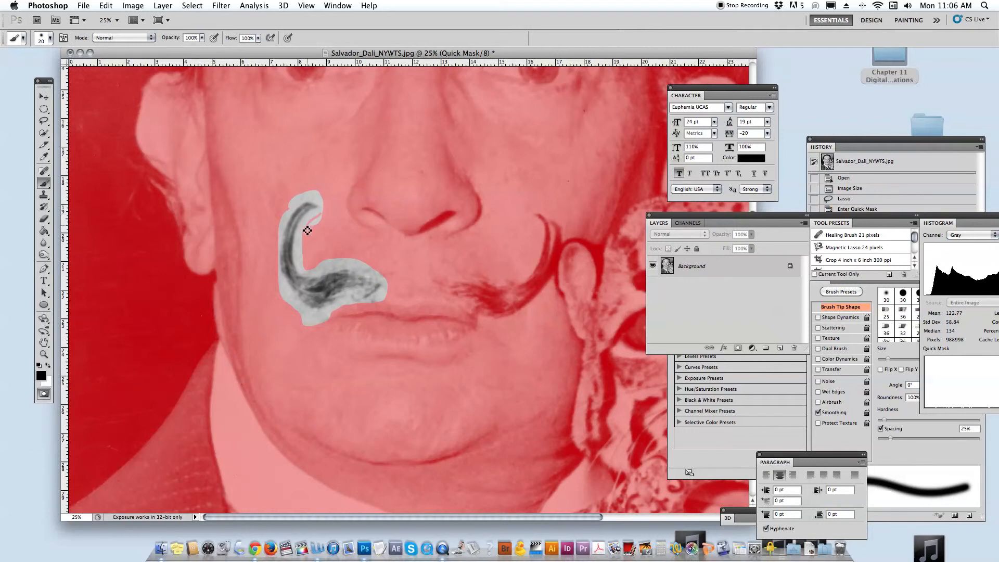
Choose a soft 42 px brush with 0% hardness and mask the skin inside the mustache's curve at 100% opacity and flow.
click(49, 39)
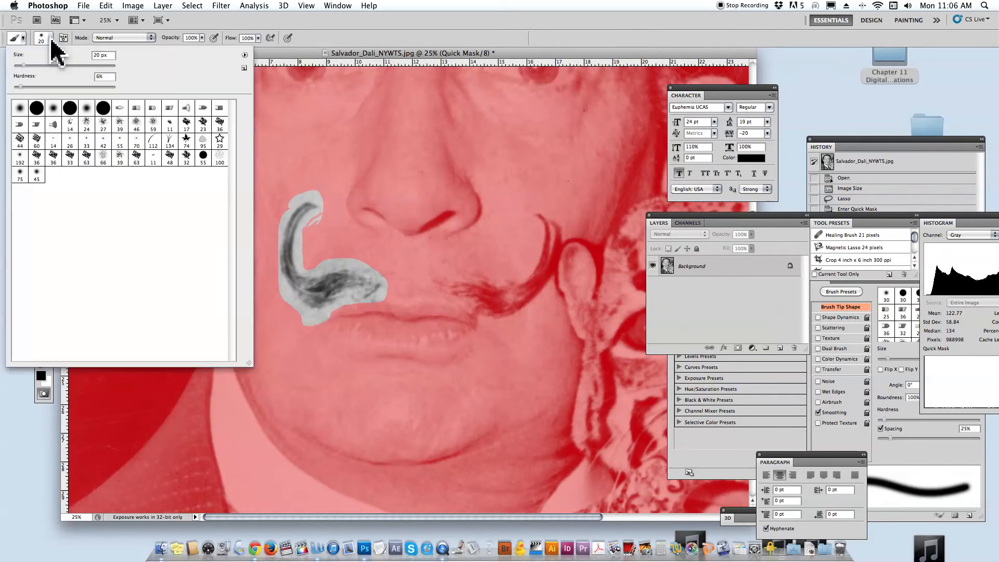
click(86, 108)
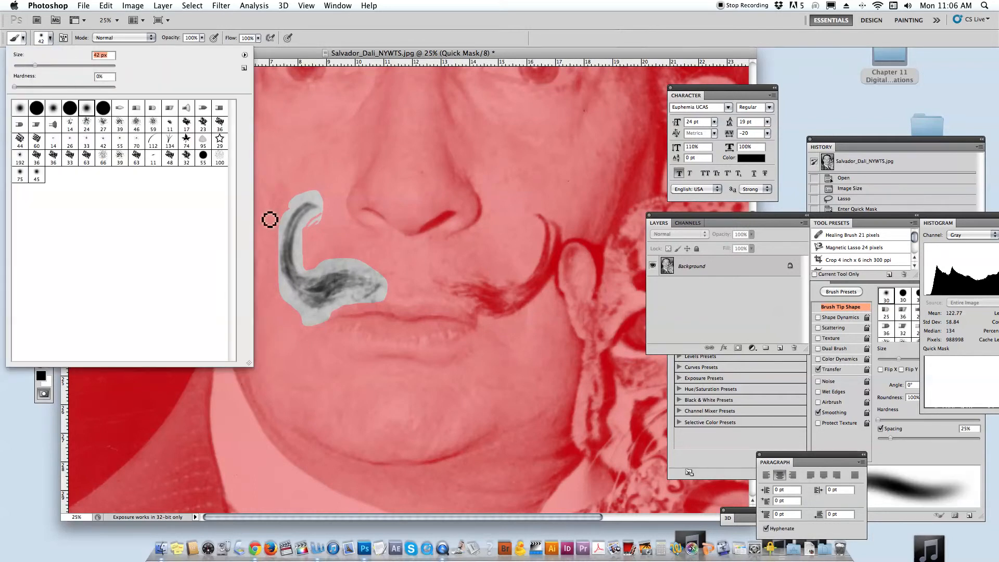
click(321, 217)
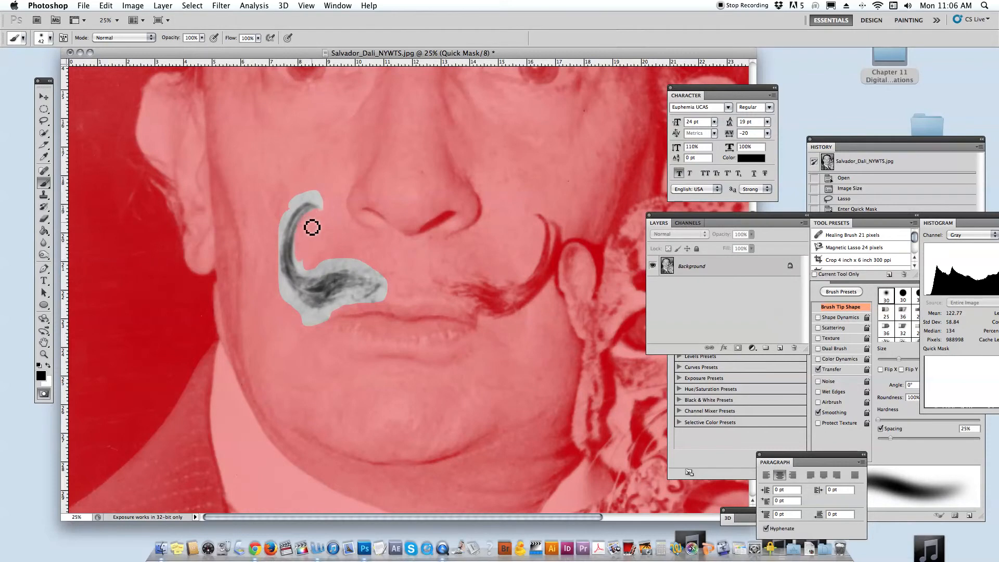
click(203, 40)
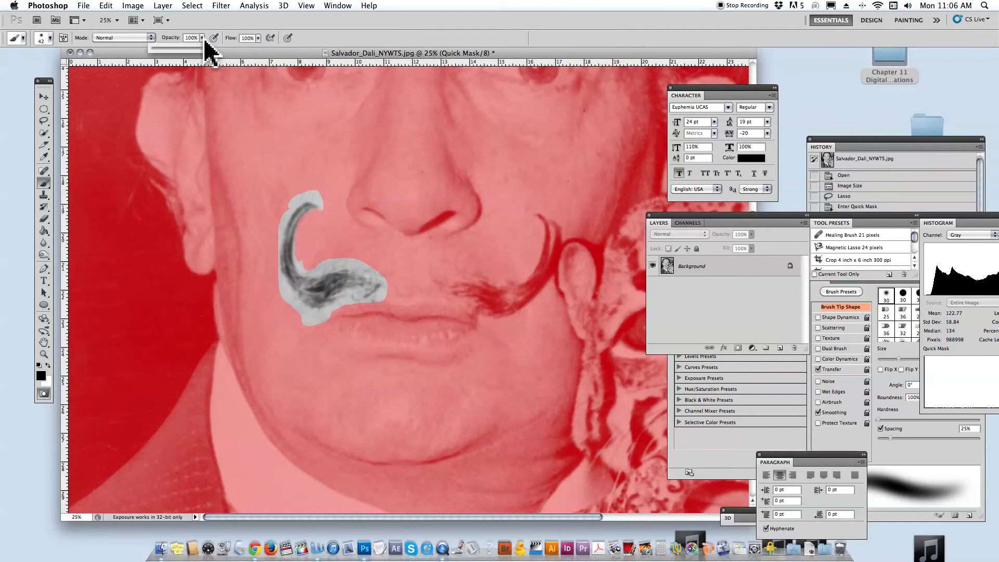
click(259, 42)
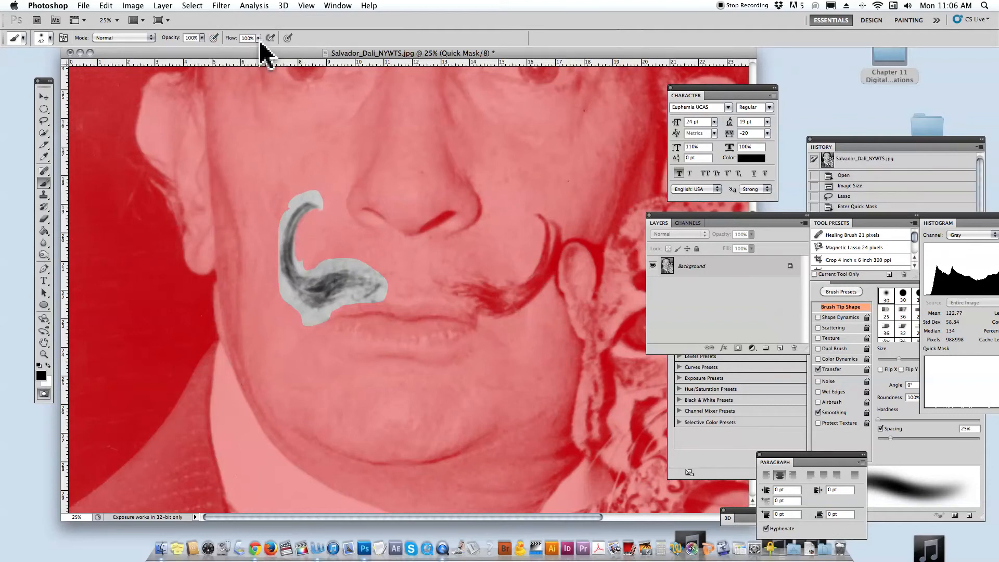
Enlarge the brush and mask the excess skin below, beside and above the left mustache half.
click(316, 323)
key(bracketright)
key(bracketright)
key(bracketright)
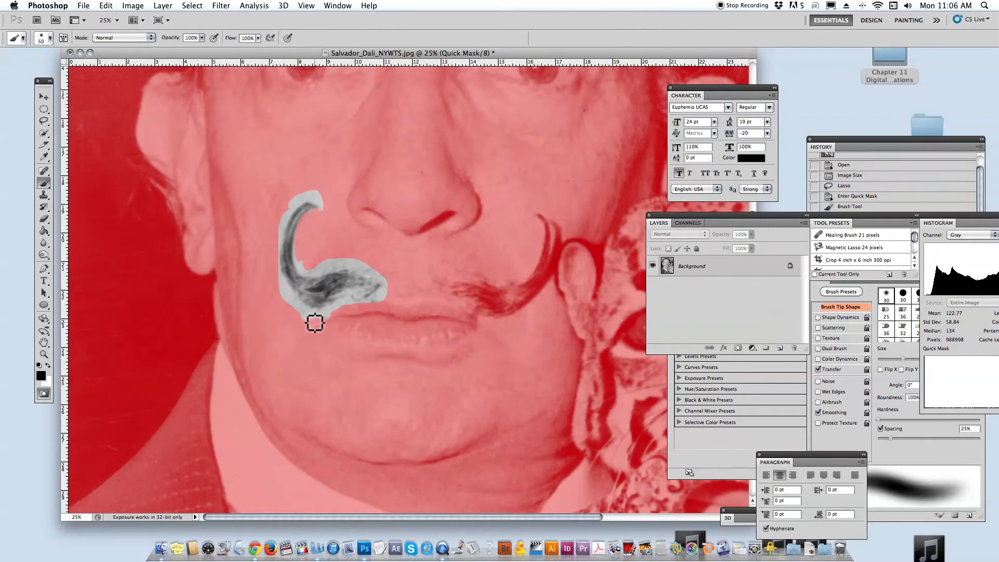
mouse_move(315, 323)
mouse_down()
mouse_move(332, 316)
mouse_move(290, 316)
mouse_move(294, 324)
mouse_move(283, 292)
mouse_move(310, 310)
mouse_move(295, 305)
mouse_move(324, 310)
mouse_move(313, 312)
mouse_move(350, 303)
mouse_move(338, 303)
mouse_move(362, 311)
mouse_move(386, 286)
mouse_move(381, 297)
mouse_move(383, 272)
mouse_up()
mouse_move(252, 275)
mouse_down()
mouse_move(273, 274)
mouse_move(279, 290)
mouse_move(278, 272)
mouse_move(297, 304)
mouse_up()
mouse_move(311, 192)
mouse_down()
mouse_move(297, 201)
mouse_move(306, 196)
mouse_up()
Enlarge the brush to 100 px and mask the remaining skin tightly around the mustache half, undoing the stroke that covers its curl.
key(bracketright)
key(bracketright)
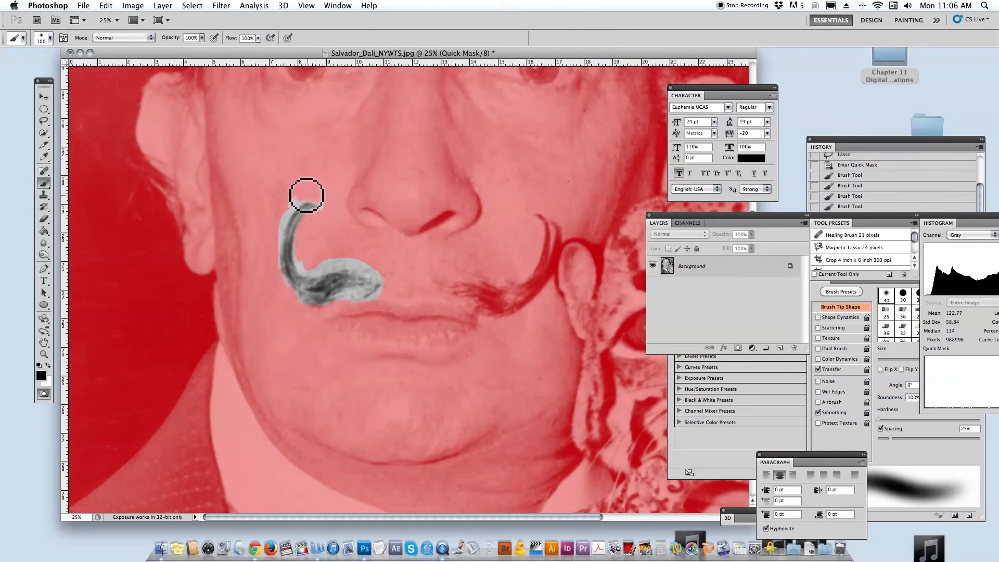
mouse_move(287, 198)
mouse_down()
mouse_move(273, 212)
mouse_move(319, 197)
mouse_move(321, 212)
mouse_move(283, 207)
mouse_move(297, 196)
mouse_move(270, 250)
mouse_move(270, 259)
mouse_move(280, 237)
mouse_move(281, 288)
mouse_move(348, 263)
mouse_move(297, 260)
mouse_move(304, 232)
mouse_move(380, 274)
mouse_move(382, 302)
mouse_move(346, 307)
mouse_move(352, 300)
mouse_up()
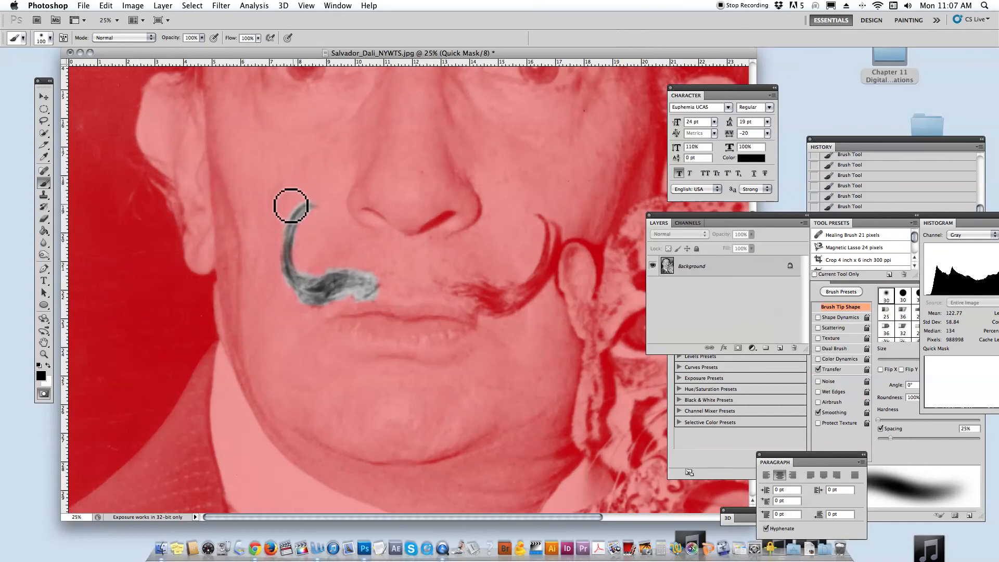
key(super+z)
drag(281, 239, 283, 250)
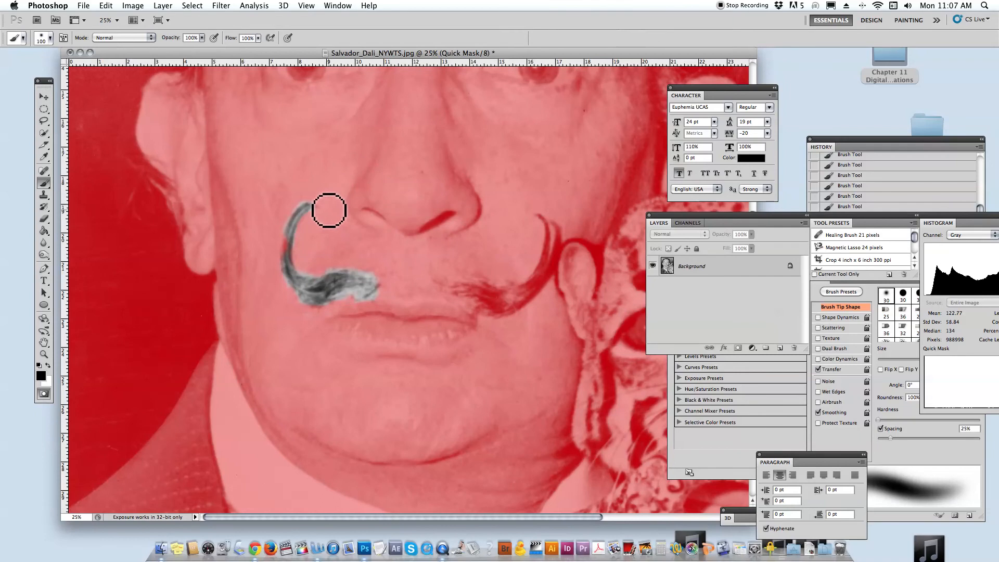
Paint with white to restore the covered mustache hair, and toggle Quick Mask off and on to check the selection outline.
click(48, 366)
scroll(48, 366, right, 1)
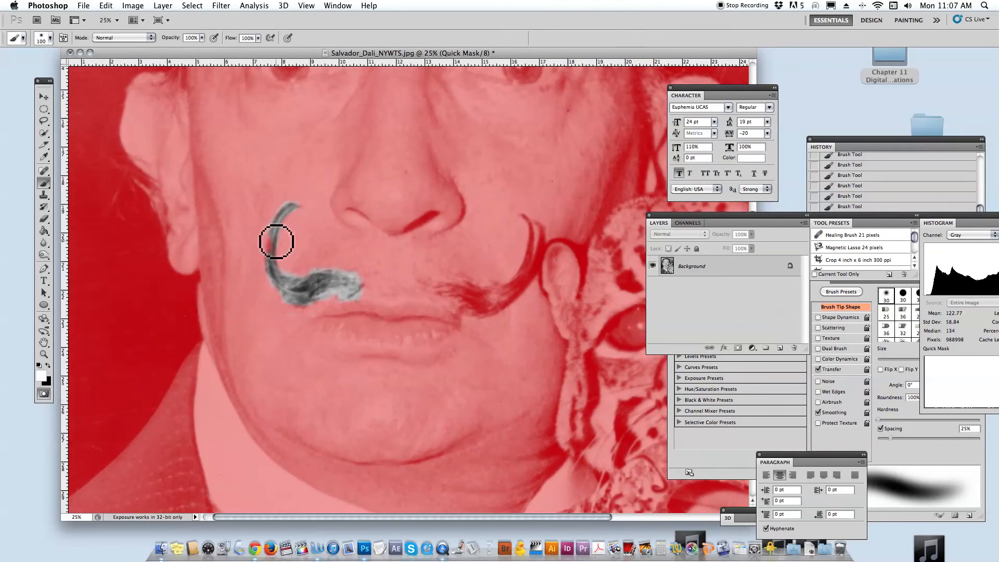
drag(271, 248, 274, 233)
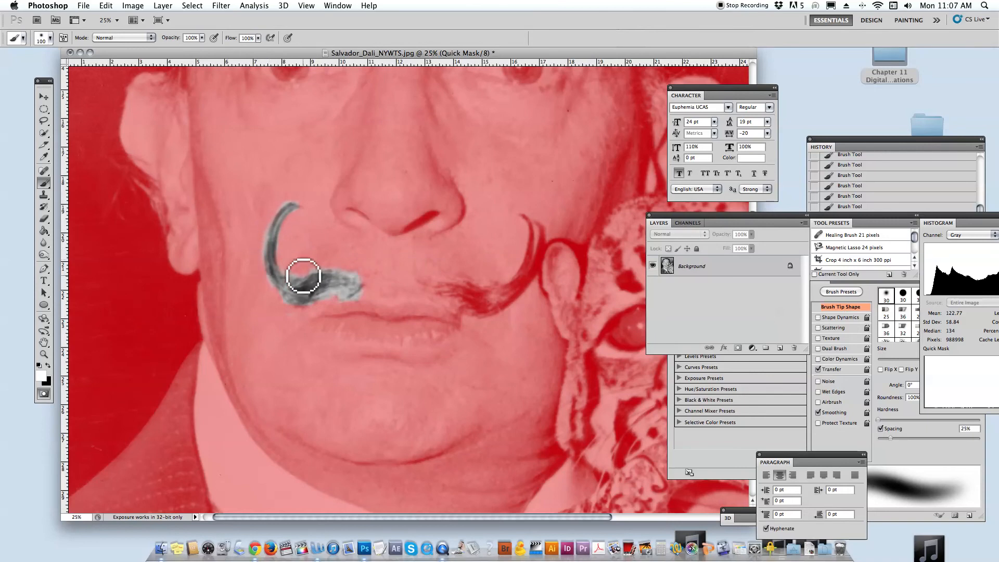
drag(295, 292, 280, 276)
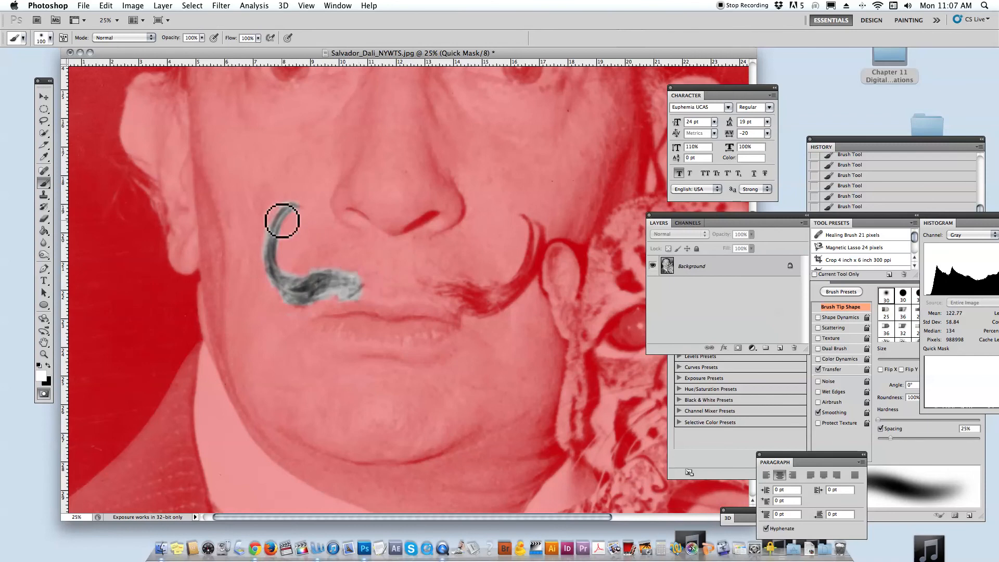
drag(348, 283, 320, 280)
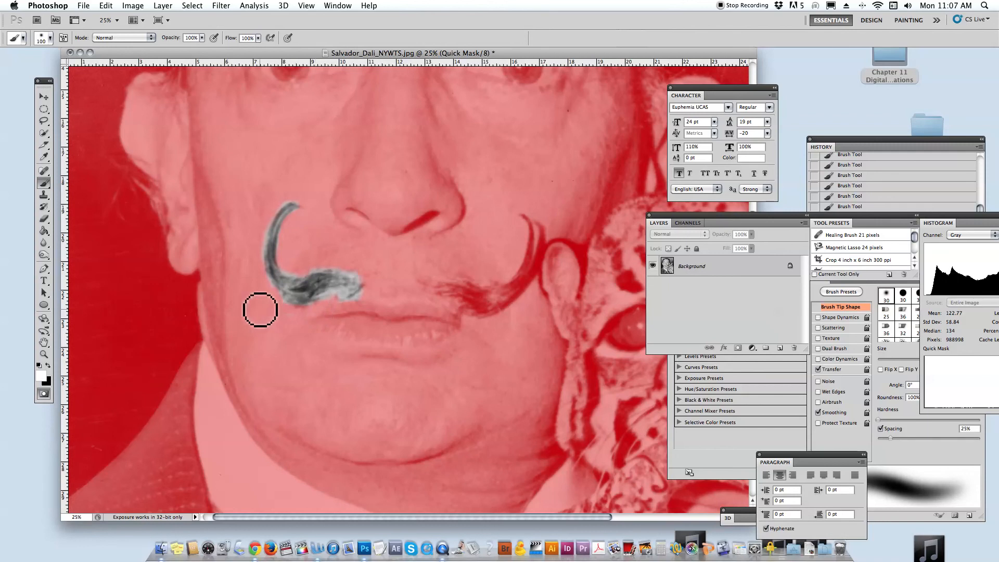
click(44, 394)
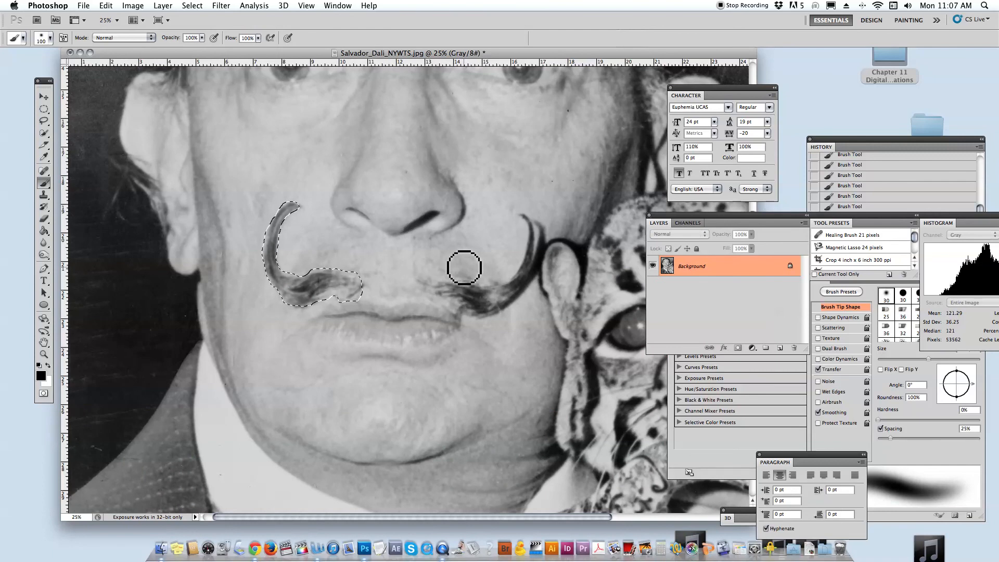
key(q)
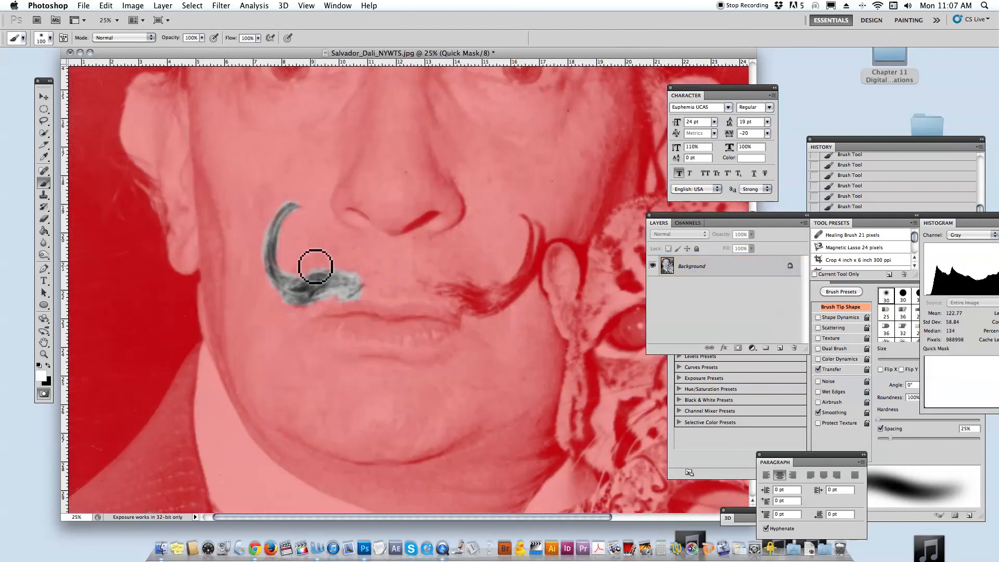